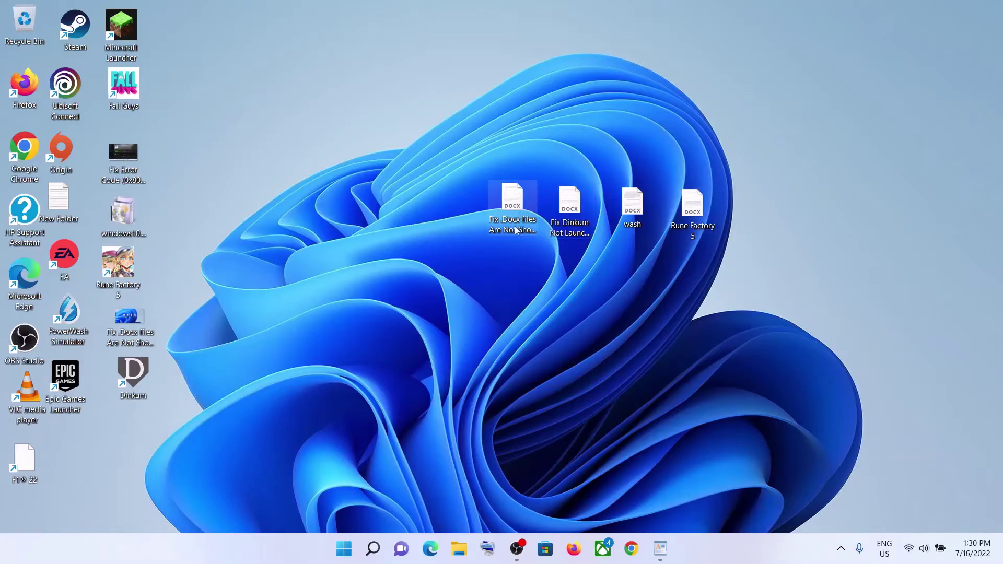
- Restore the WordPad tutorial notes and highlight 'Update Windows' in Step 1
mouse_move(660, 548)
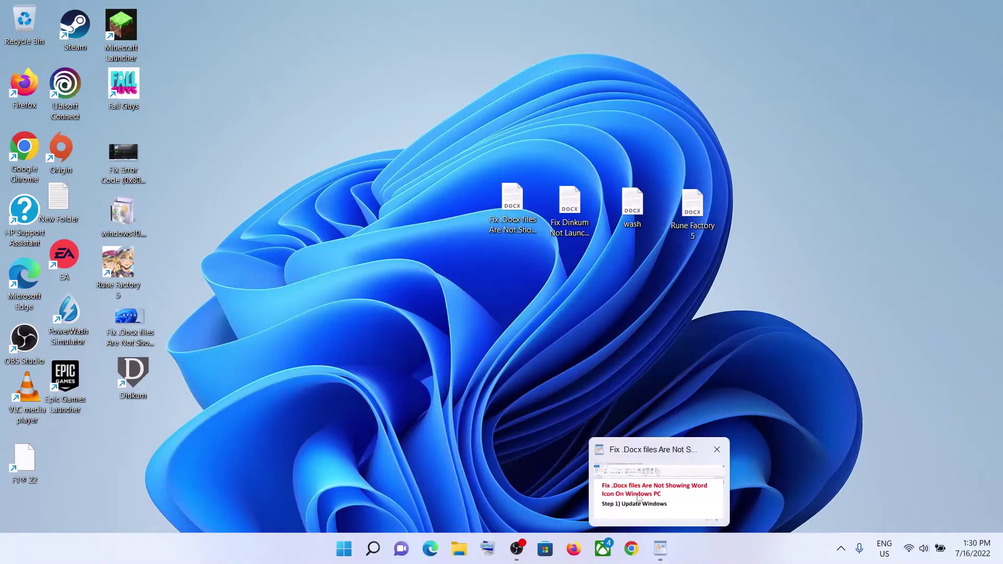
click(623, 524)
drag(225, 314, 510, 304)
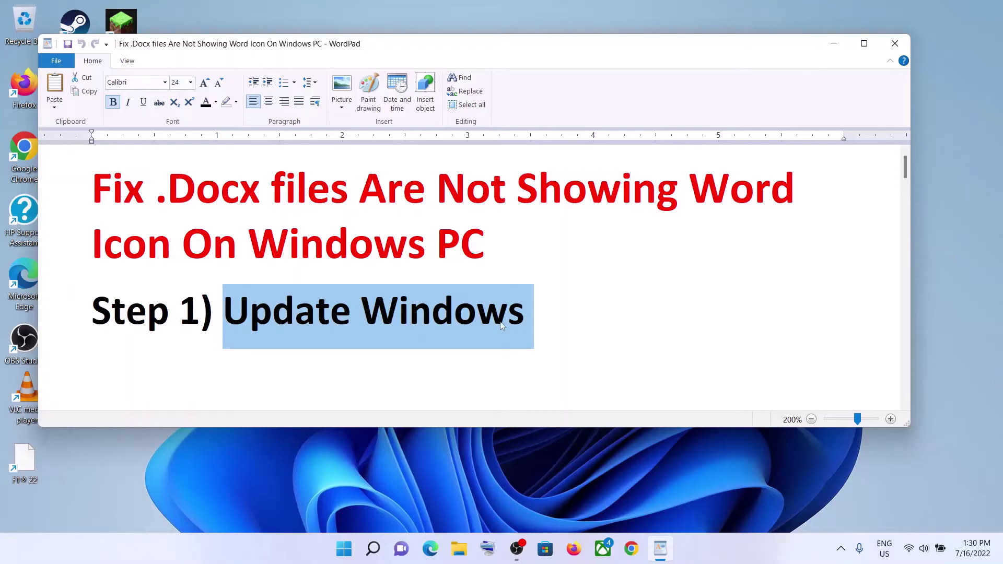
- Start downloading the Defender Security Intelligence Update KB2267602 from Windows Update in Settings
click(349, 549)
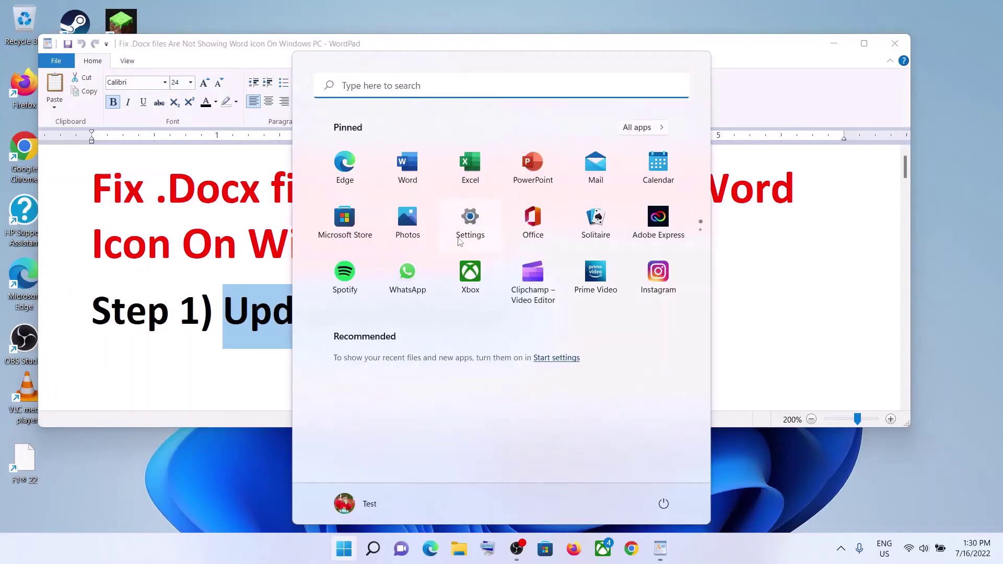
click(459, 240)
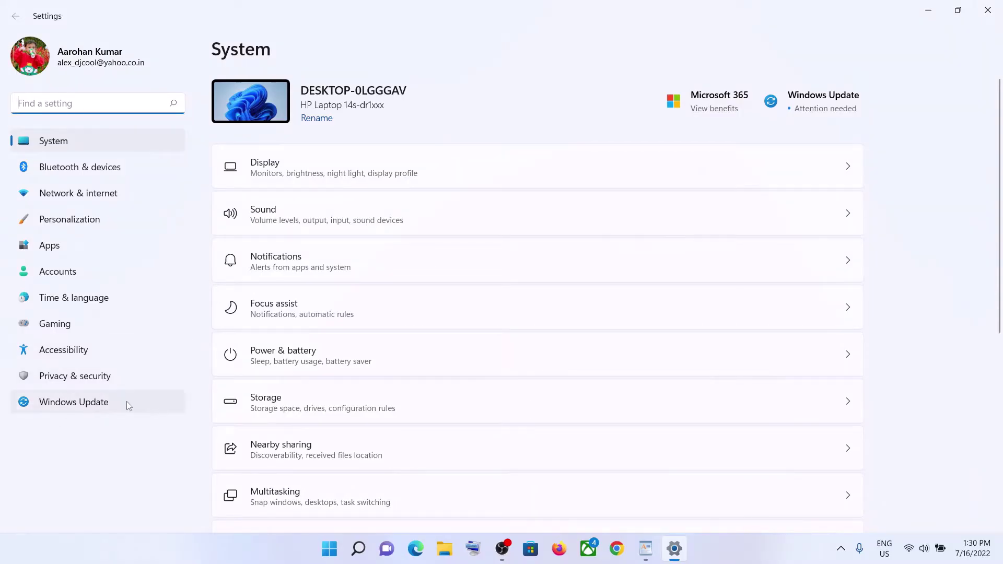
click(90, 407)
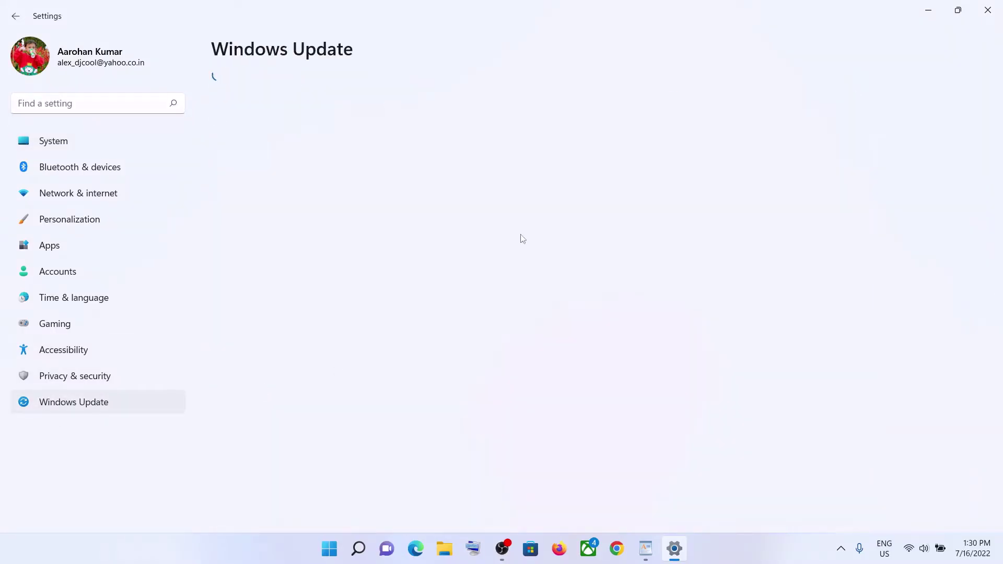
click(826, 108)
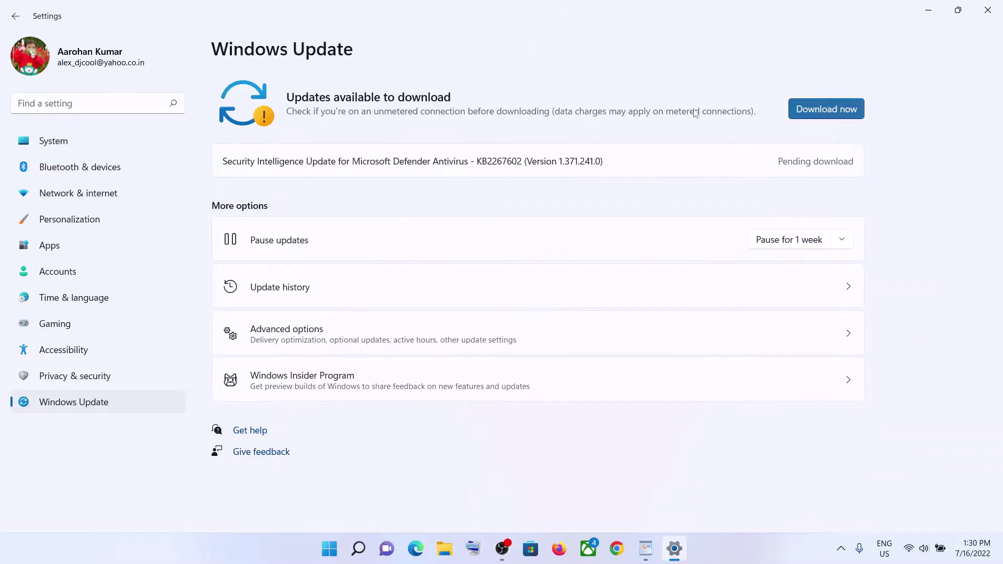
- Open and dismiss the Start power options, then minimise Settings
click(329, 549)
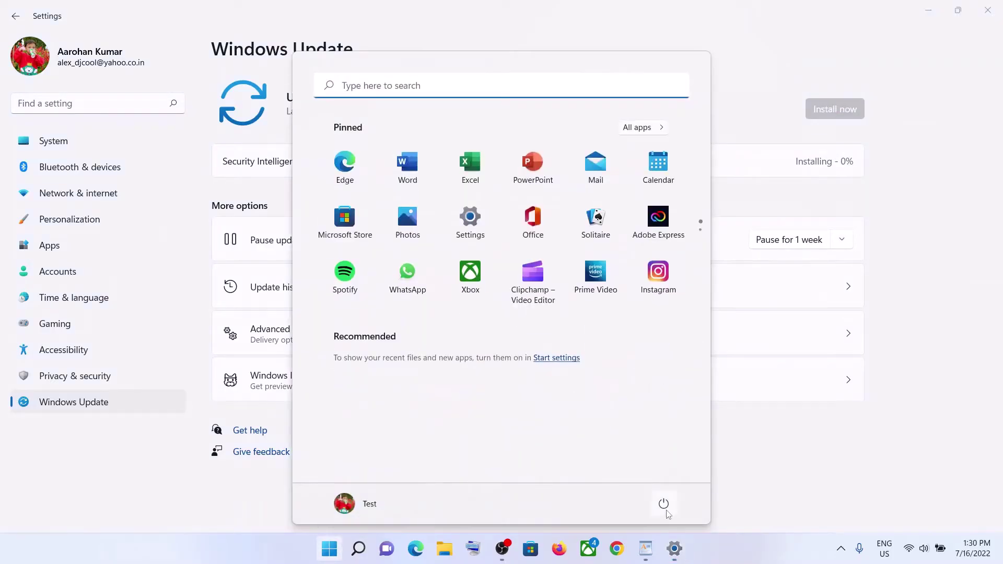
click(663, 504)
key(Escape)
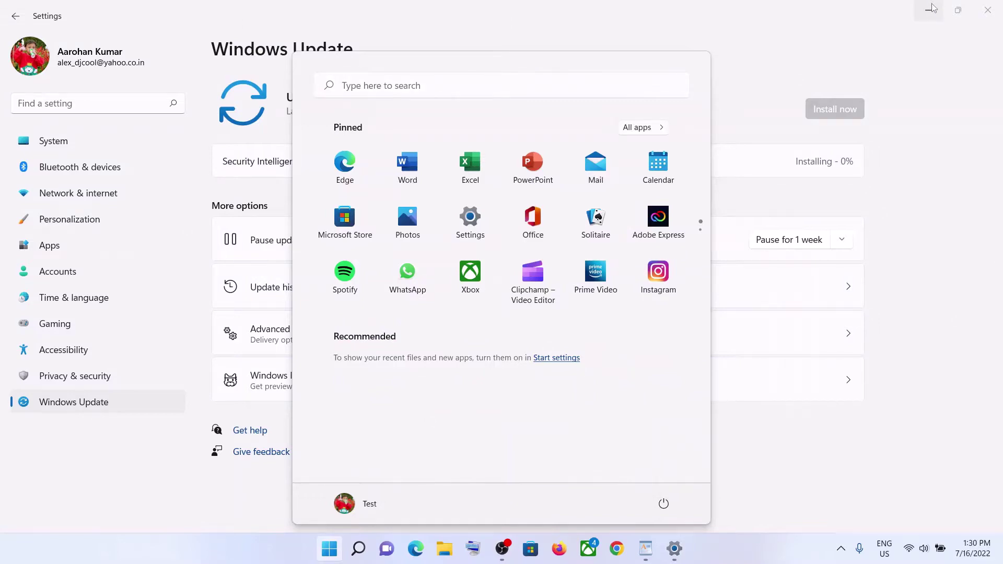
click(926, 12)
click(926, 12)
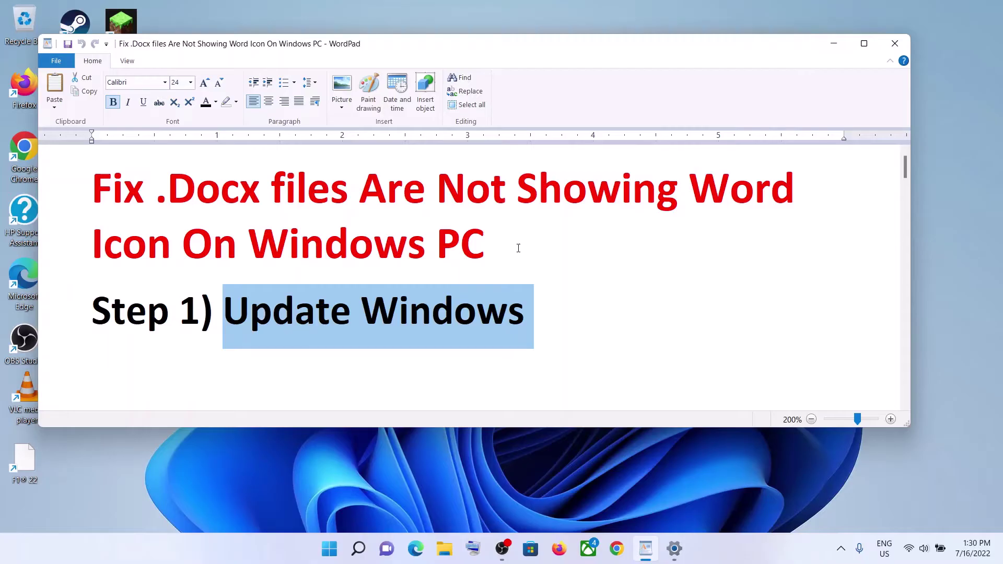
- Scroll to Step 2, highlight 'Try opening it with Word again', and minimise WordPad
scroll(513, 271, down, 3)
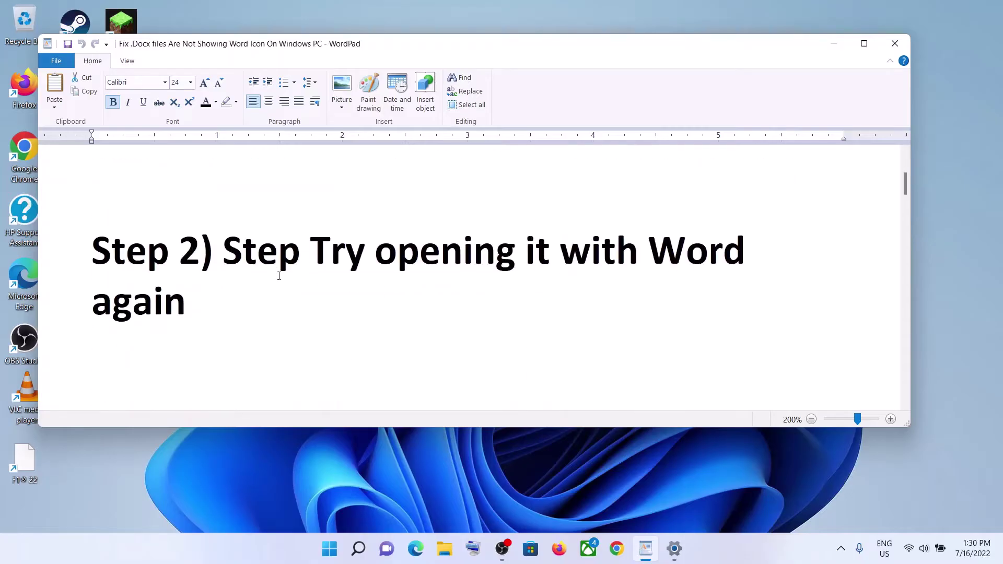
drag(311, 261, 421, 272)
click(830, 52)
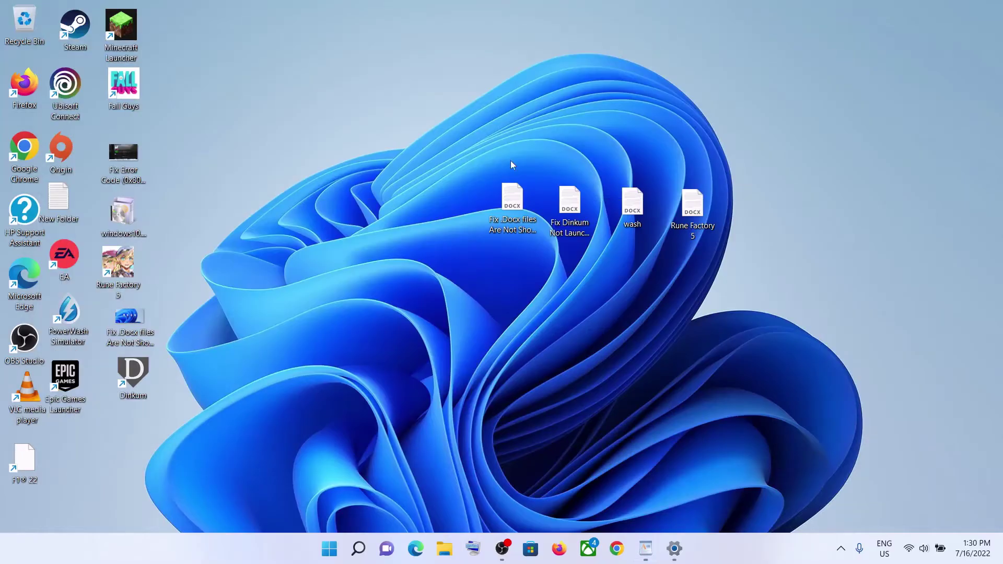
- Review the DOCX file's Open with app list, then bring the WordPad notes back
right_click(513, 220)
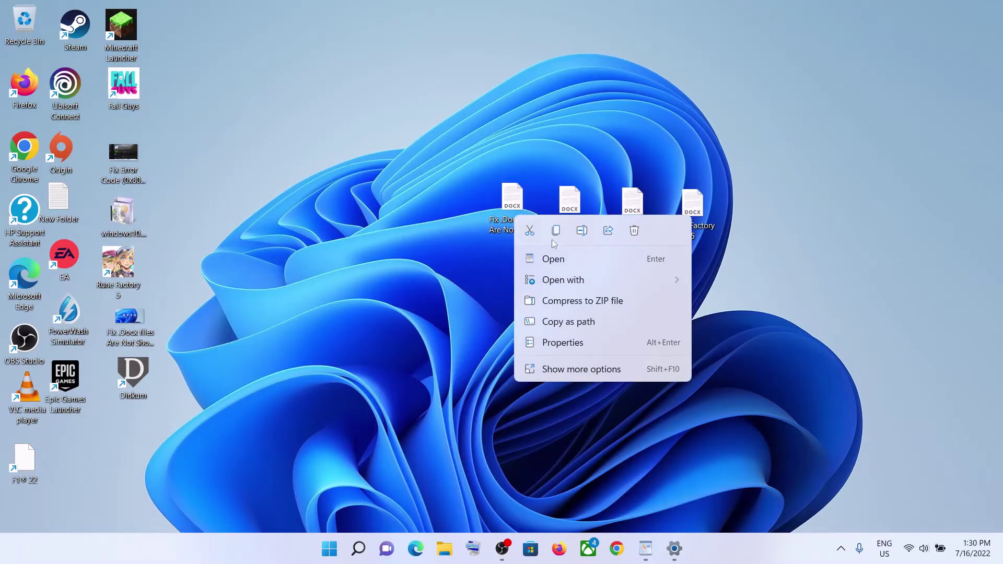
mouse_move(577, 284)
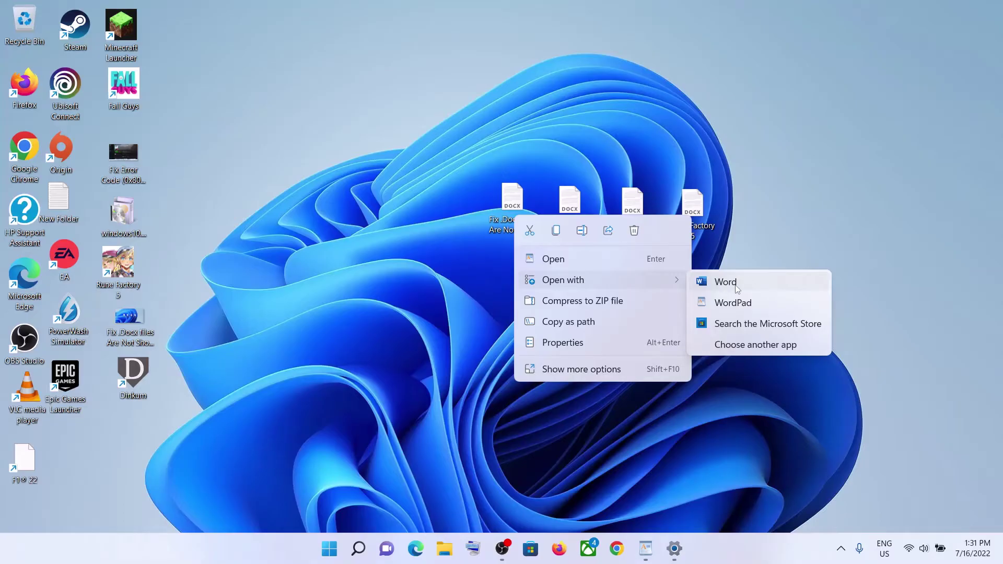
click(824, 199)
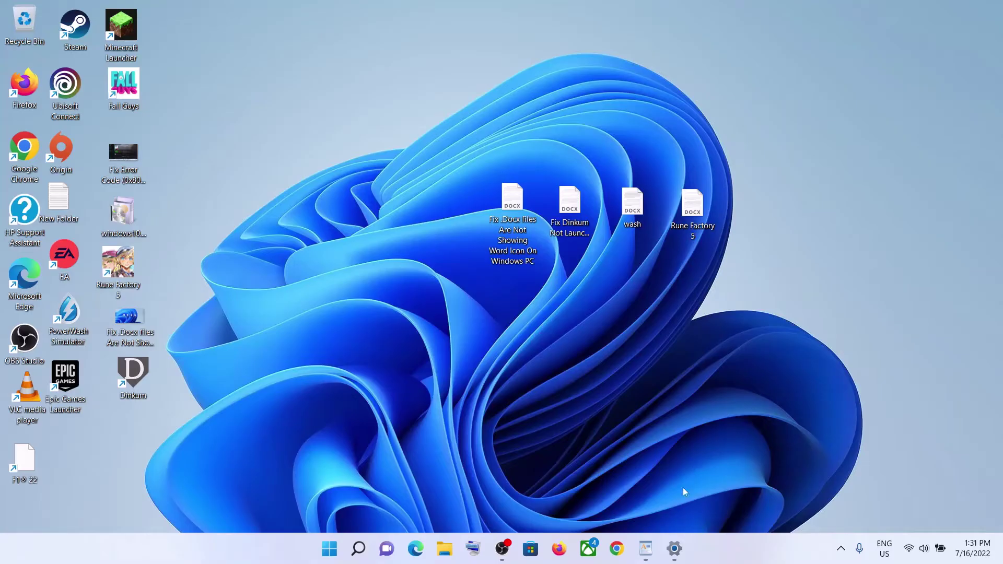
click(645, 549)
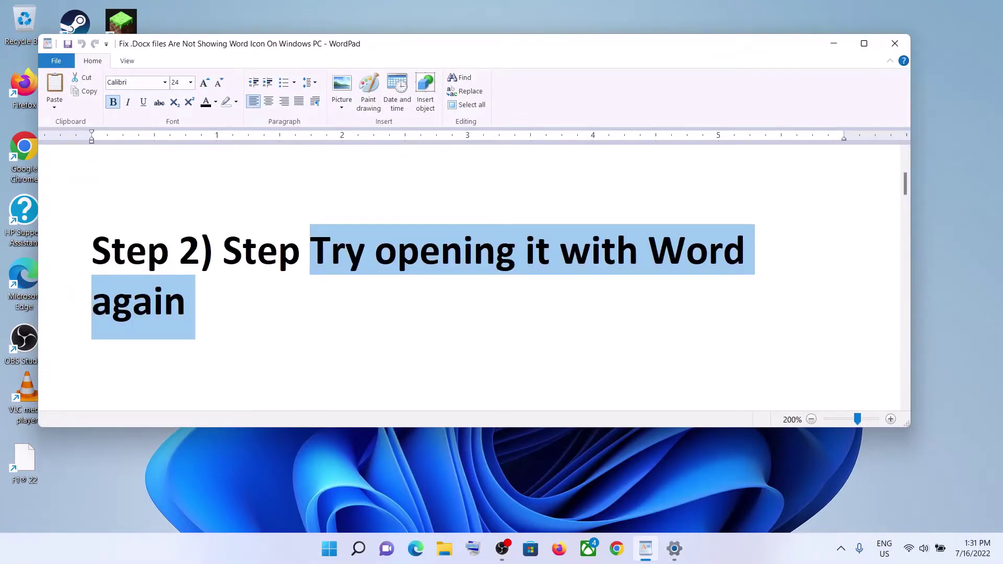
- Highlight 'Open with WordPad' and 'then select Word again' in Step 3, then minimise WordPad
scroll(470, 277, down, 2)
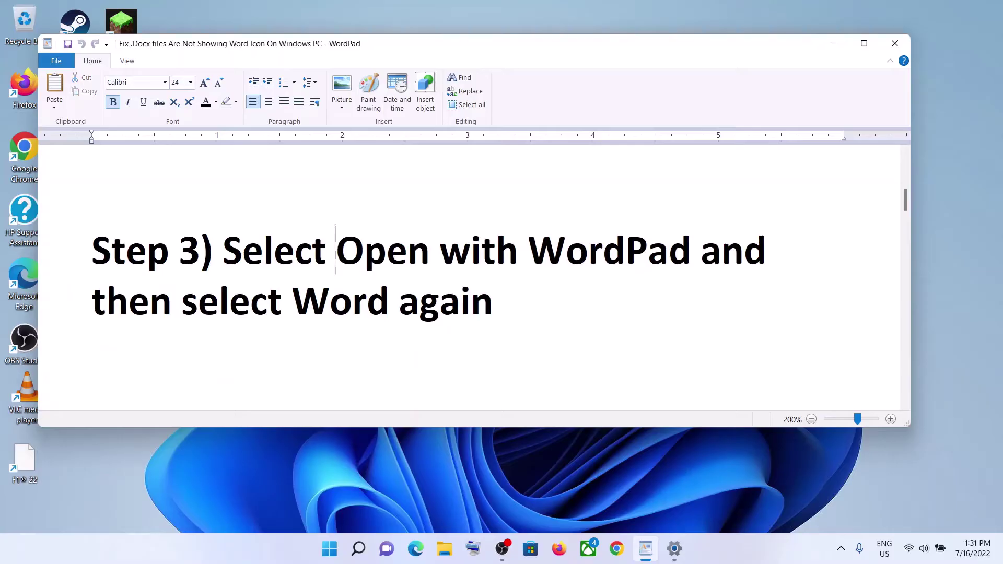
drag(337, 250, 700, 249)
drag(138, 313, 417, 303)
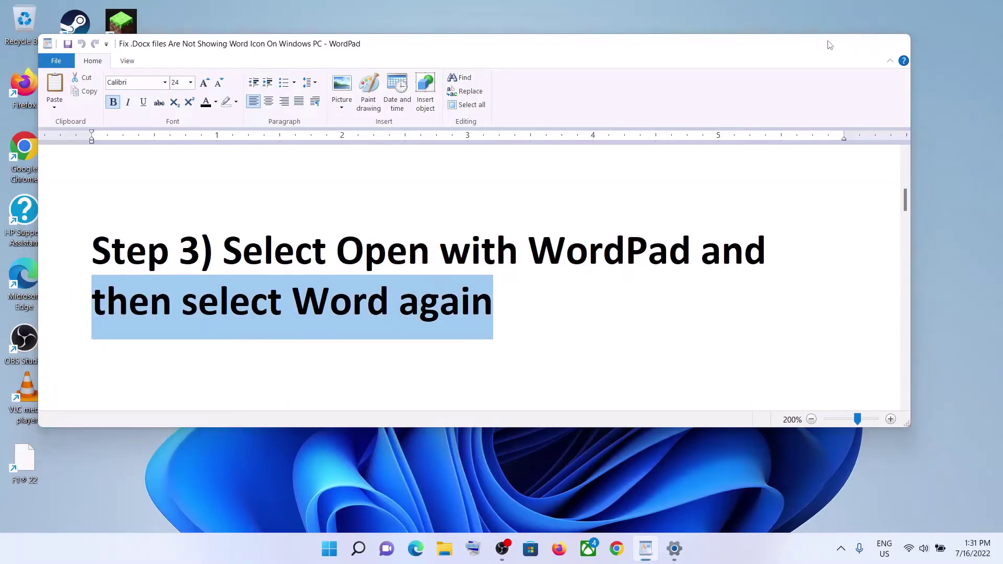
click(834, 43)
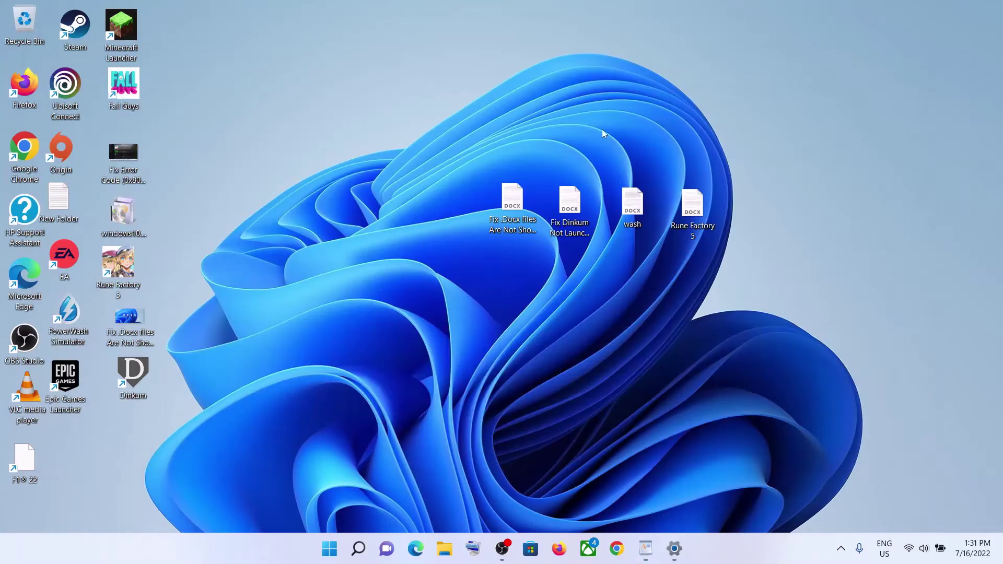
- Open the tutorial DOCX file with WordPad through Choose another app, then minimise it
right_click(515, 219)
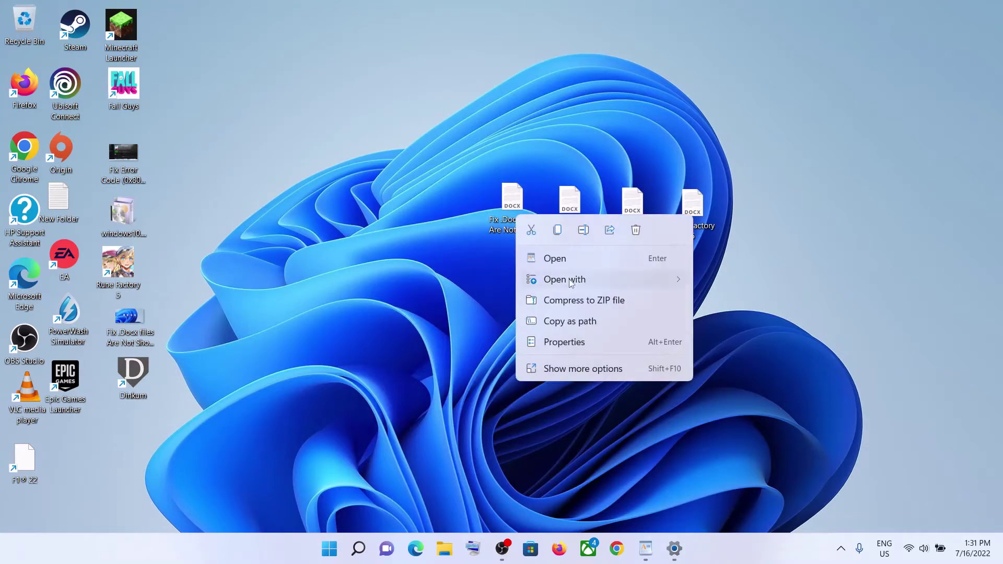
mouse_move(658, 279)
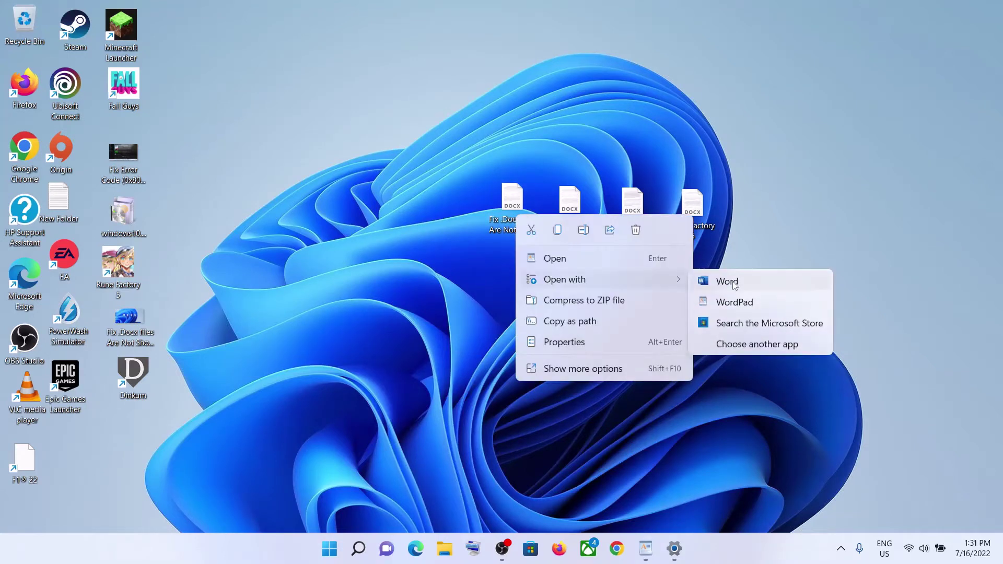
click(749, 345)
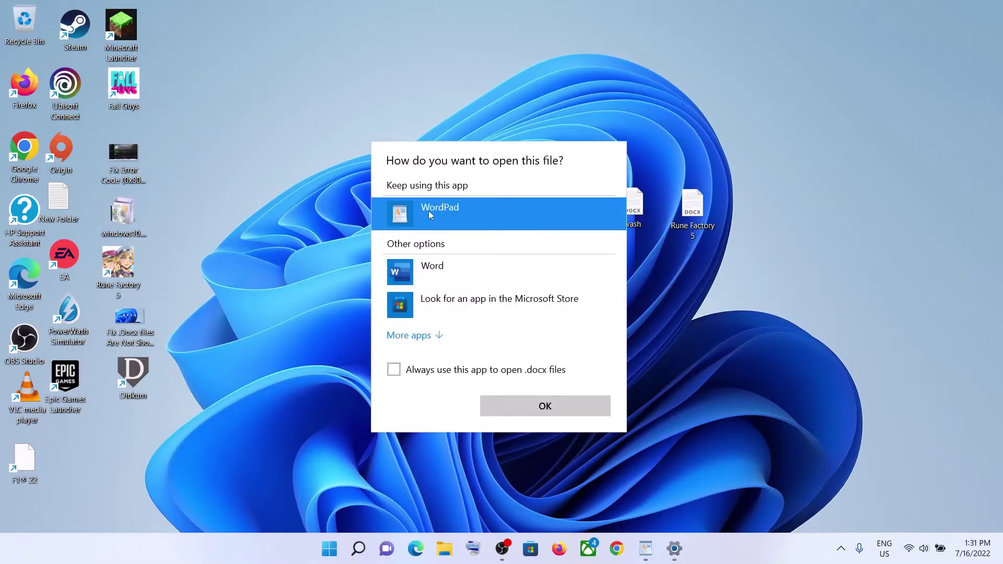
click(441, 335)
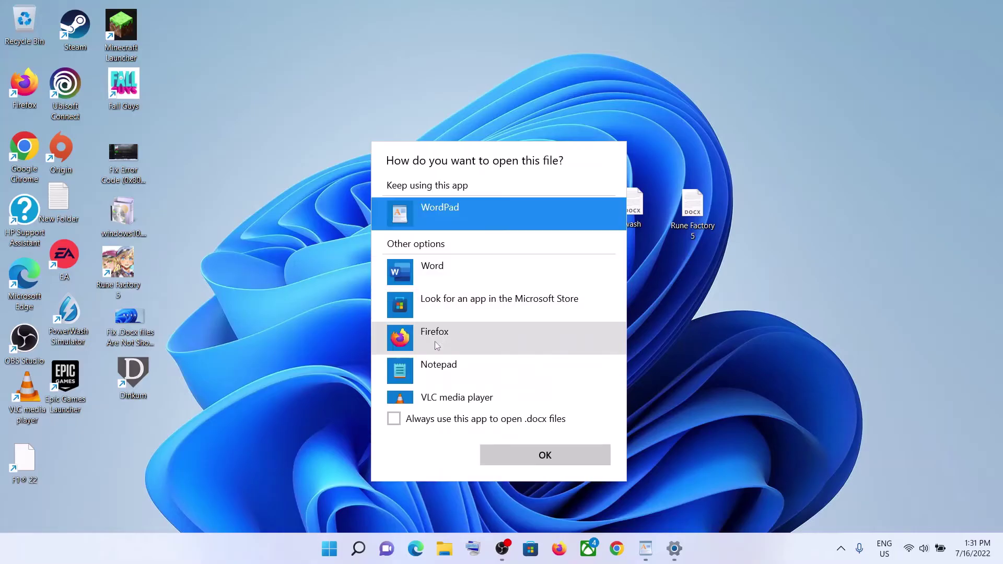
scroll(454, 313, down, 3)
scroll(434, 235, up, 2)
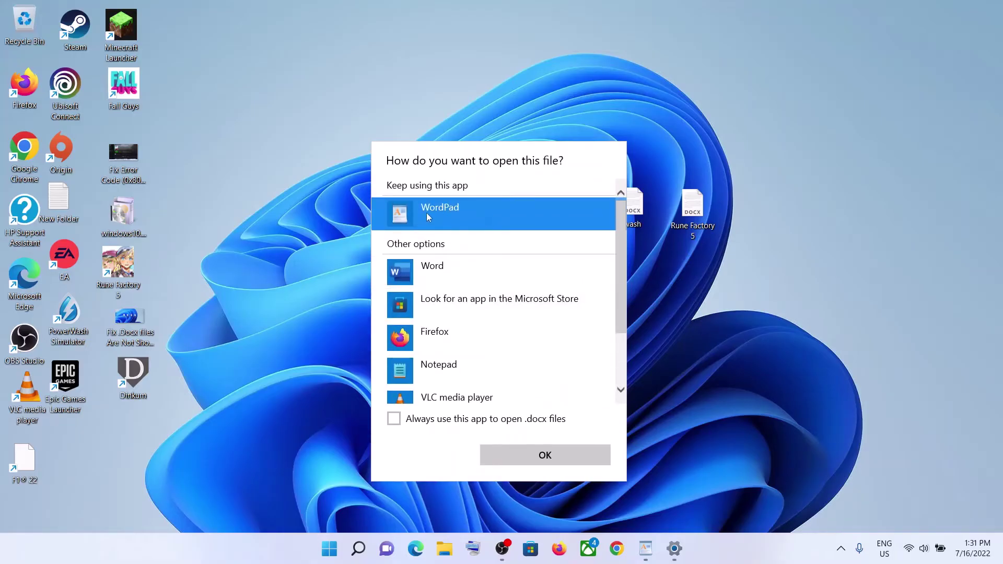
click(546, 455)
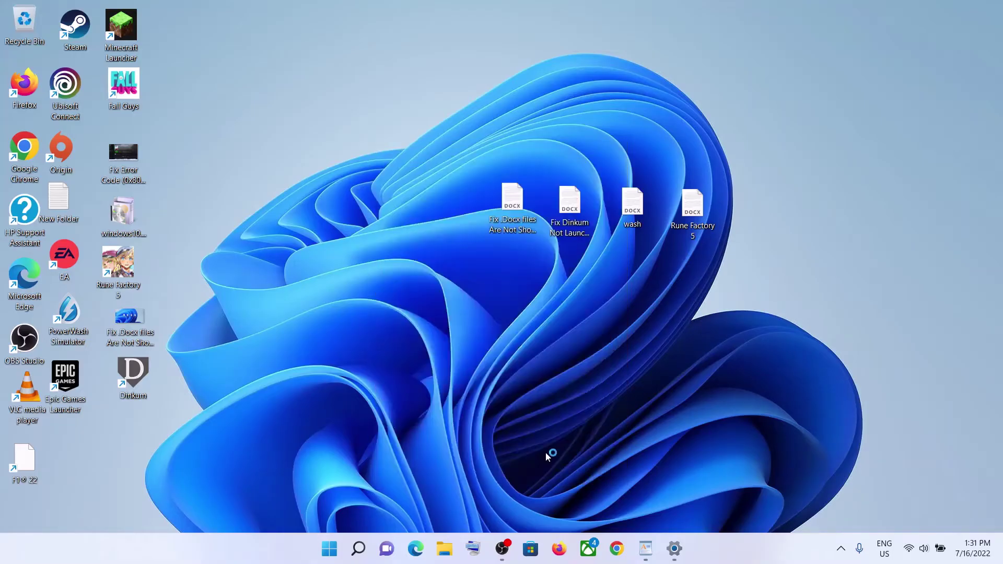
click(834, 43)
- Open the Dinkum .docx file with Word through Choose another app, then minimise Word
right_click(563, 216)
mouse_move(634, 282)
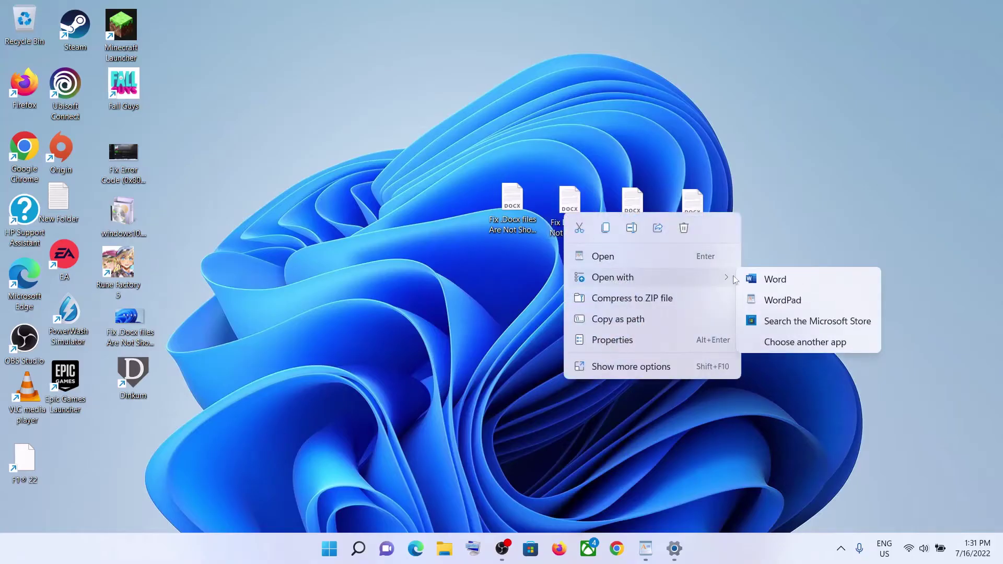
click(783, 342)
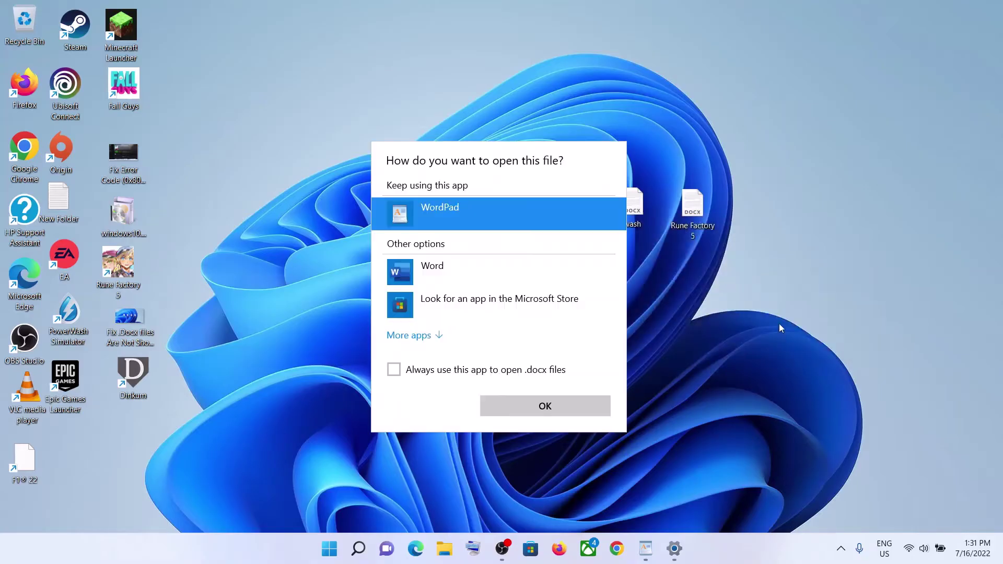
click(455, 279)
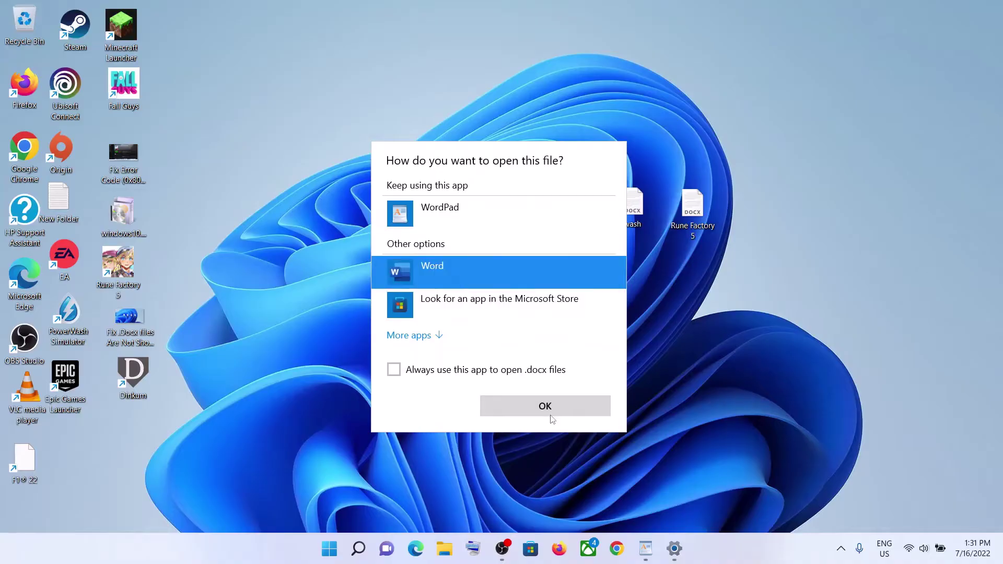
click(545, 406)
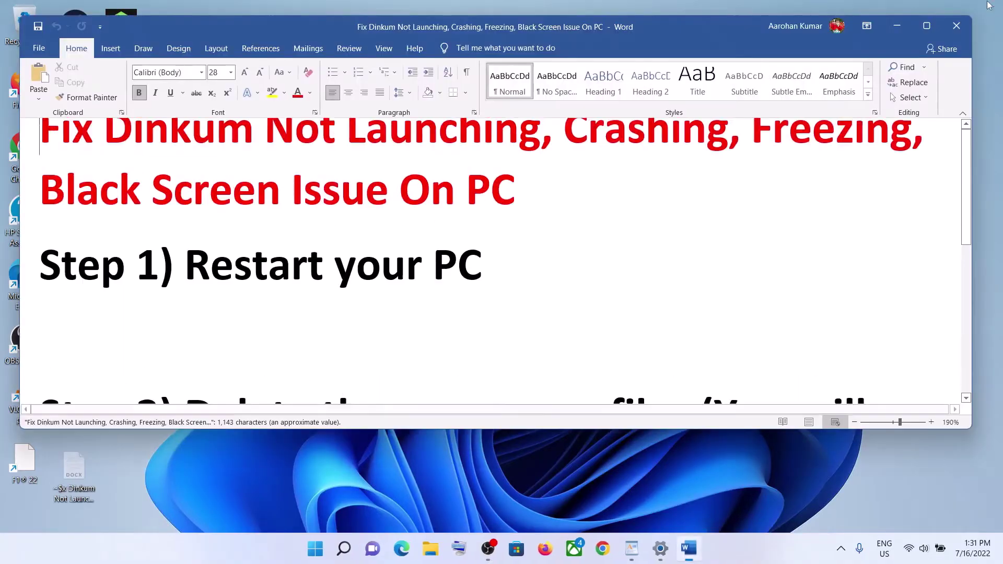
click(897, 26)
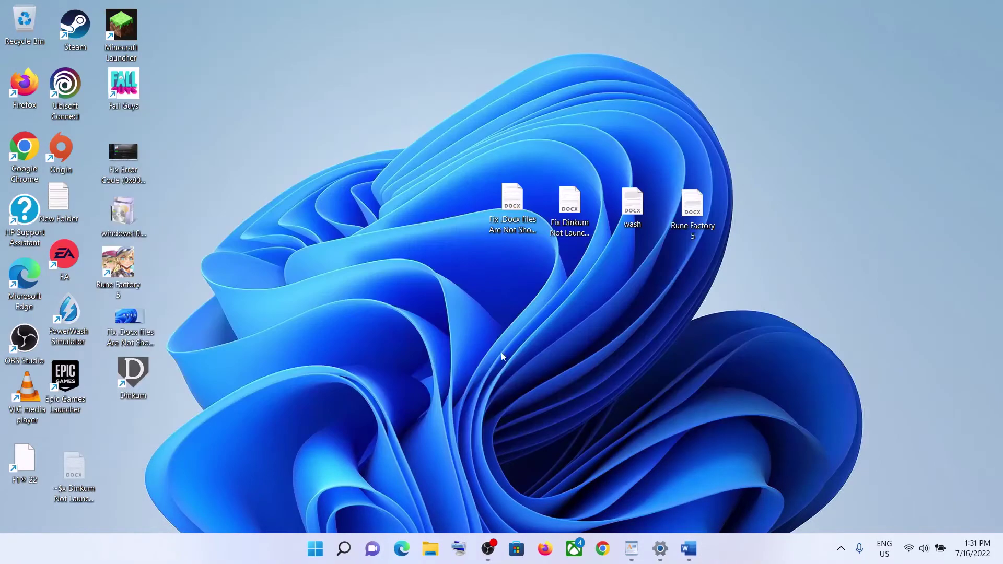
- Restore the guide and highlight 'Step 4) Reset Default Apps Settings'
click(644, 552)
scroll(335, 280, down, 5)
scroll(335, 280, up, 5)
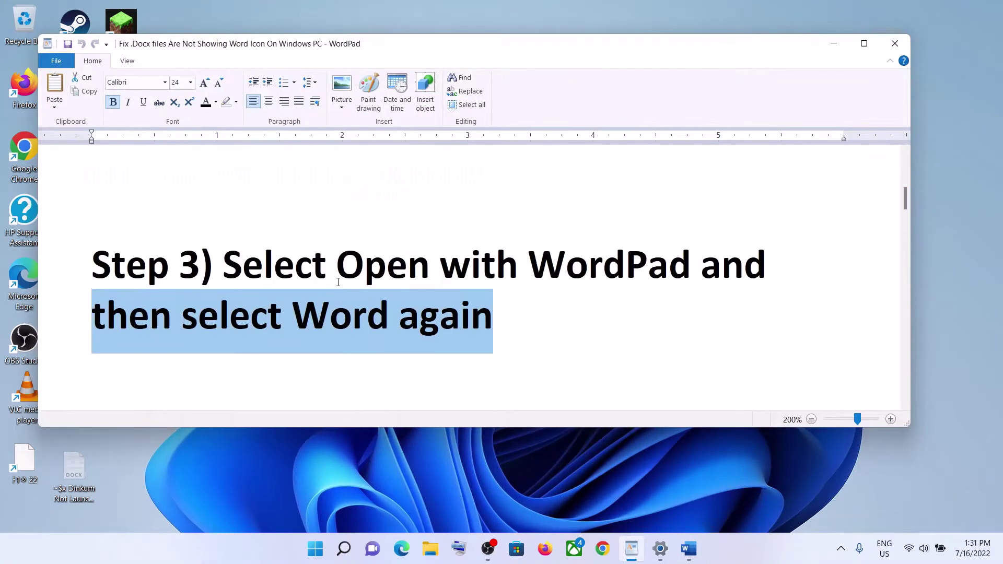
scroll(338, 283, down, 2)
drag(245, 267, 595, 264)
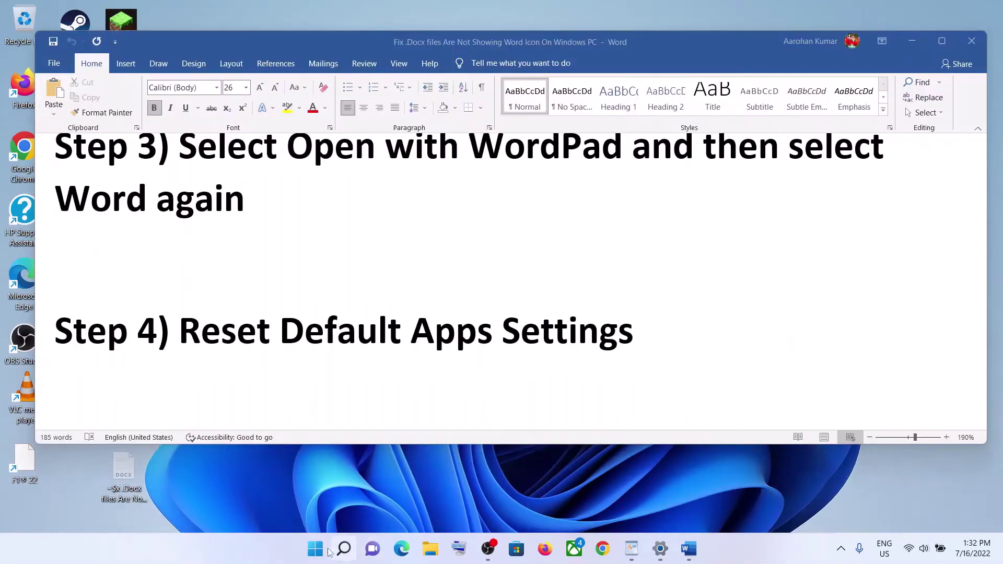
- Reset all default apps to Microsoft's recommended defaults in Settings > Apps > Default apps, then close Settings
click(315, 548)
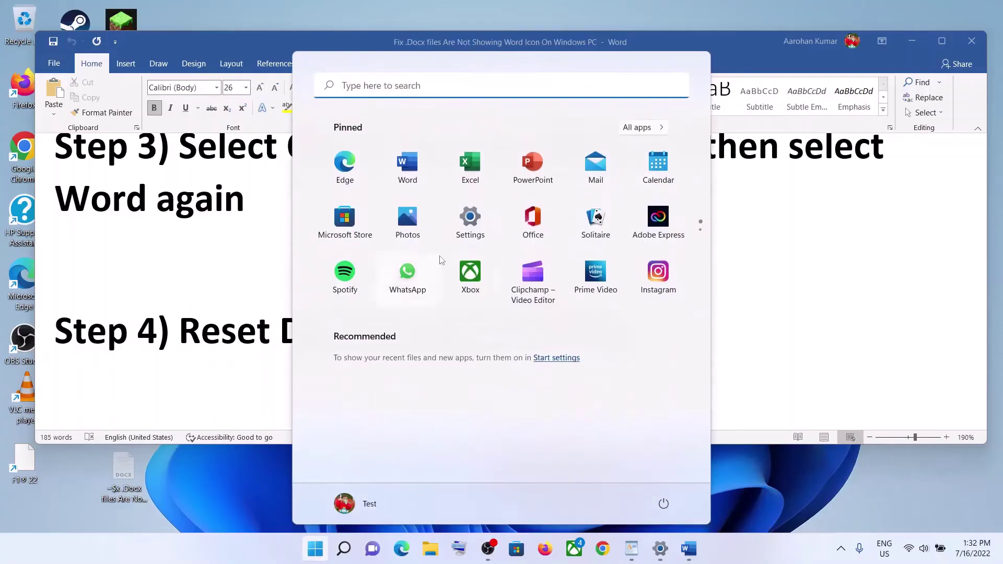
click(471, 217)
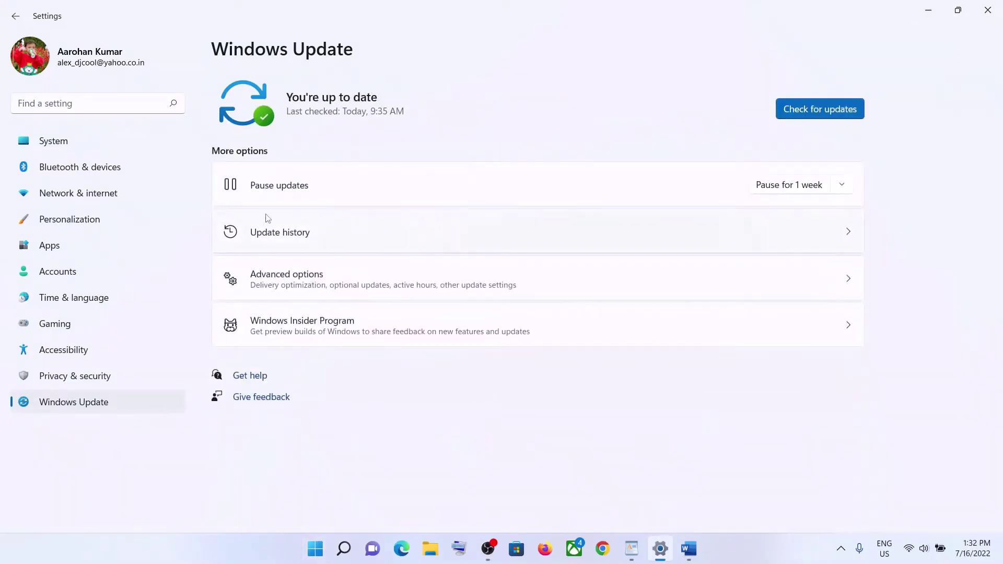
click(113, 252)
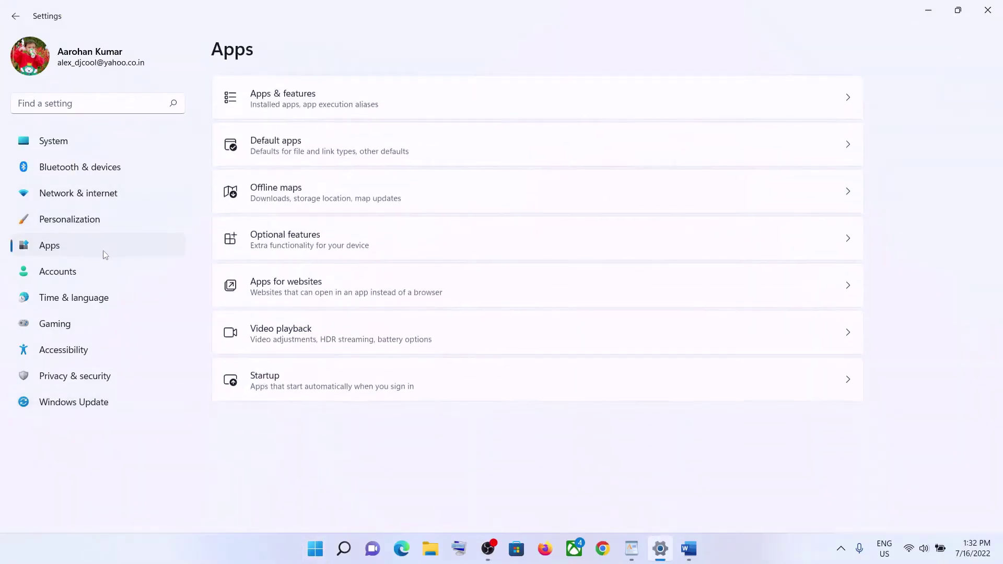
click(278, 153)
scroll(573, 322, down, 10)
scroll(574, 366, down, 20)
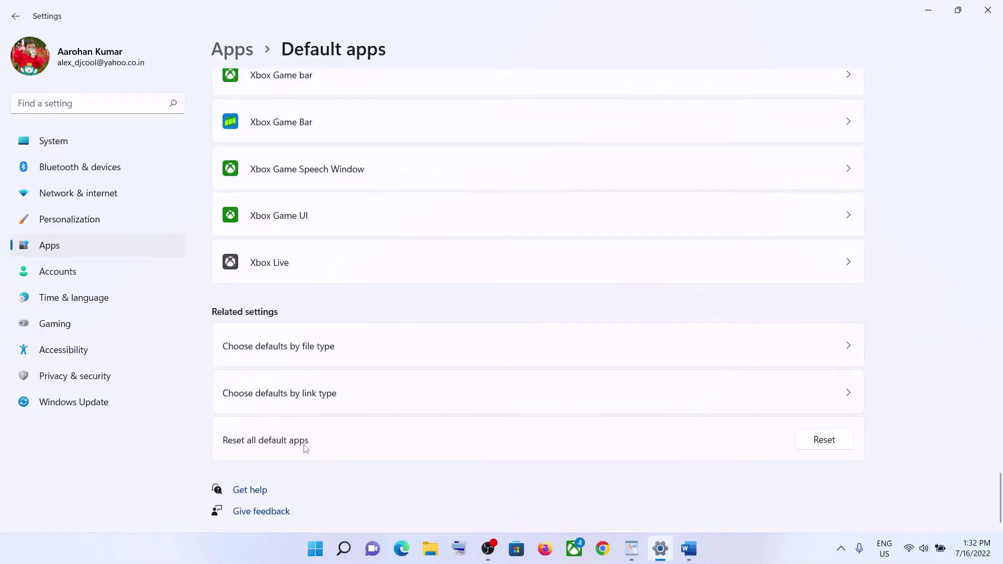
click(840, 442)
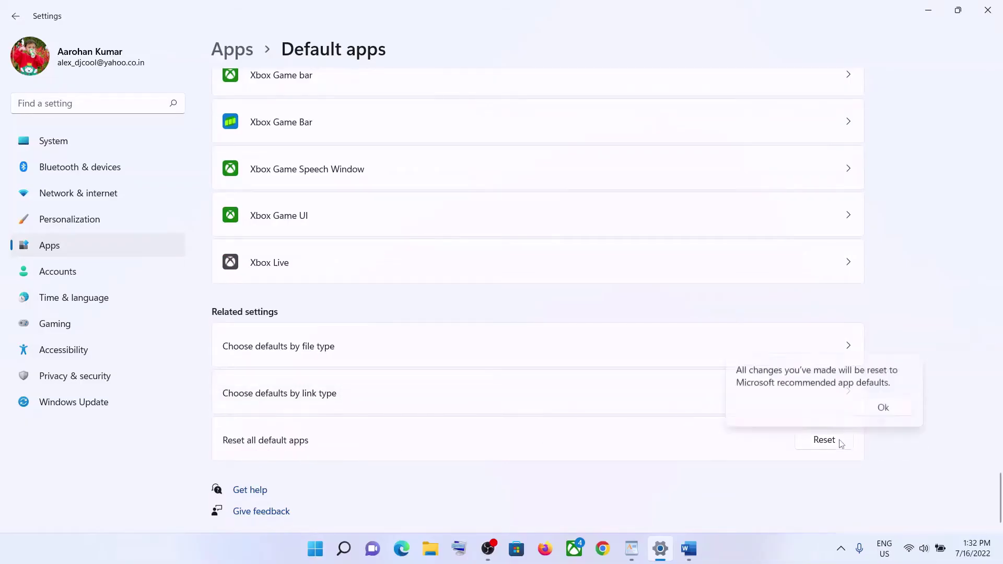
click(885, 406)
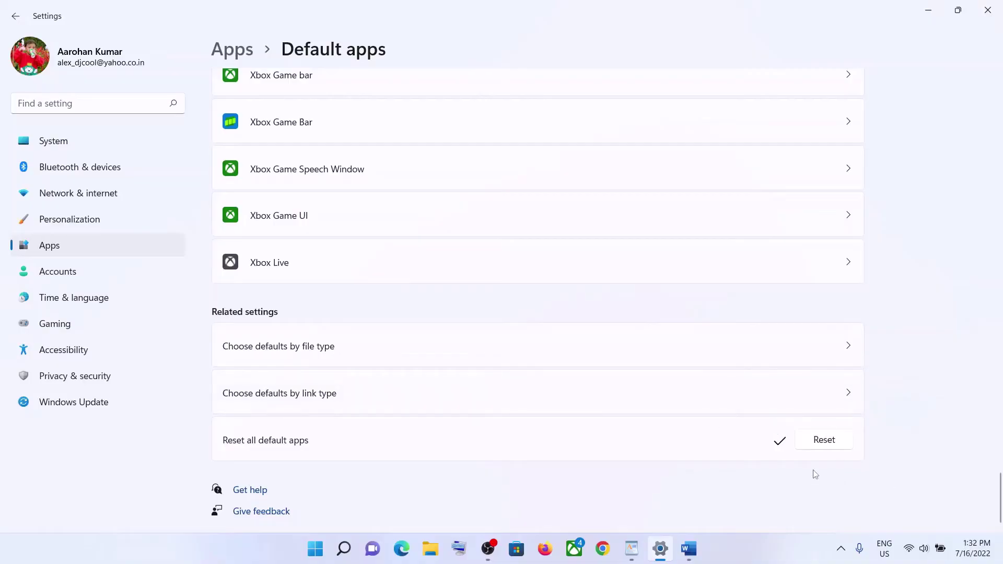
click(989, 11)
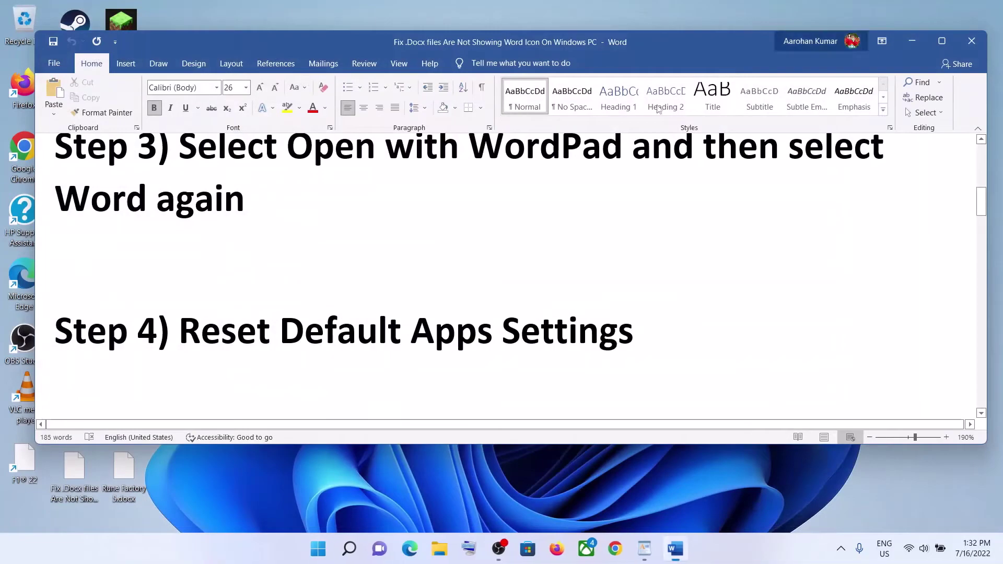
- Scroll the guide to Step 5 and highlight part of its .docx instruction
scroll(362, 303, down, 1)
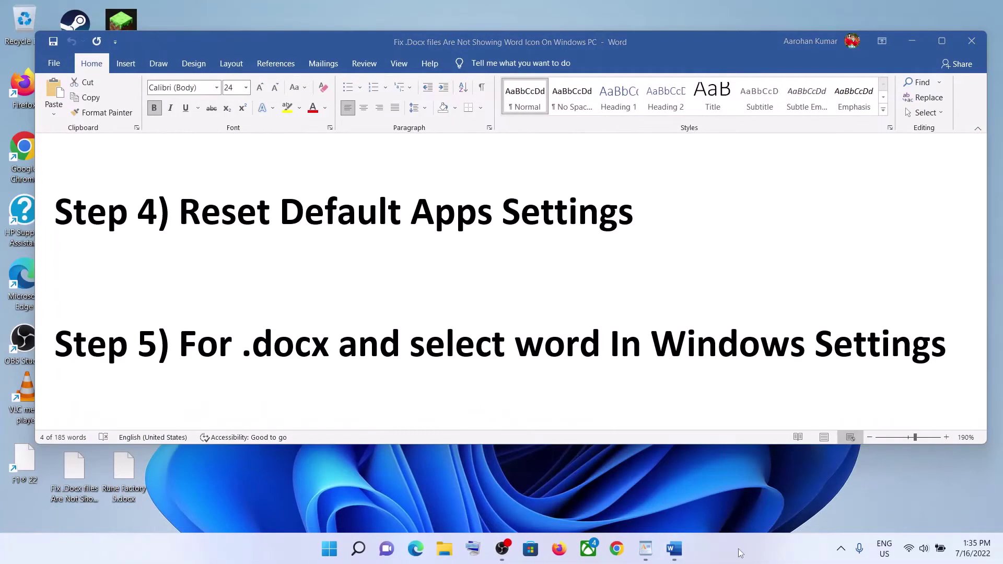
drag(474, 353, 813, 350)
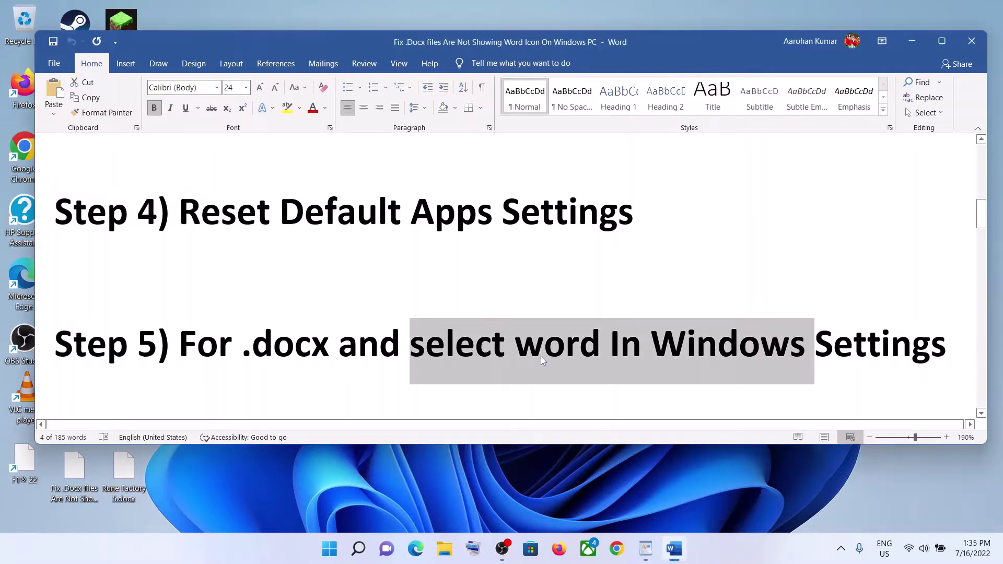
click(538, 350)
drag(517, 349, 688, 349)
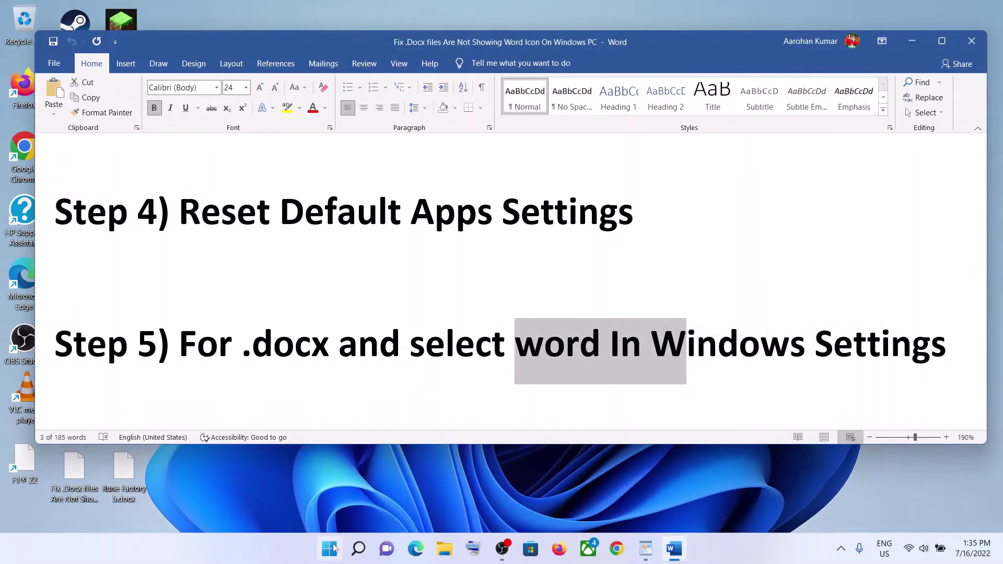
click(329, 549)
- Open Word's file-type defaults under Settings > Apps > Default apps
click(471, 219)
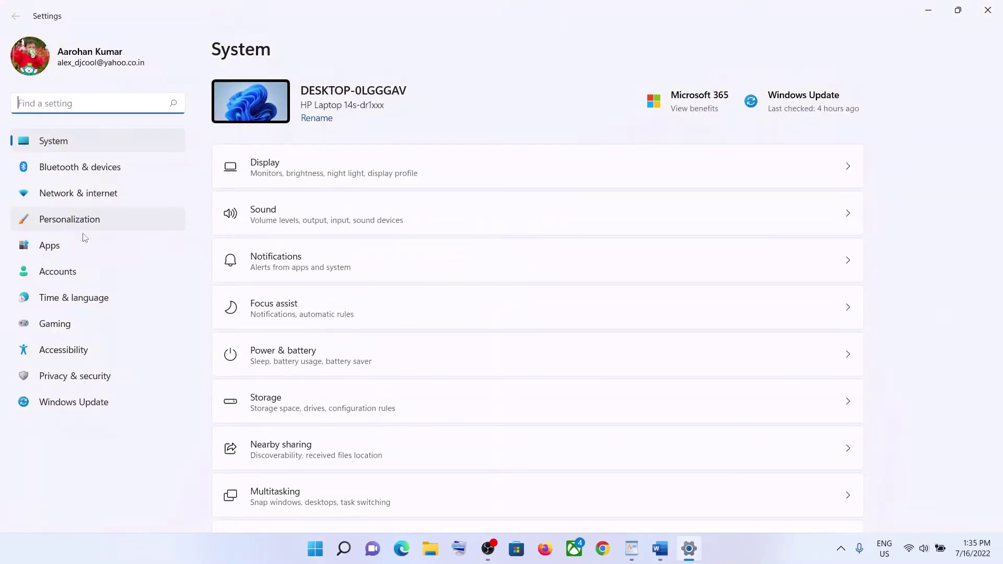
click(82, 244)
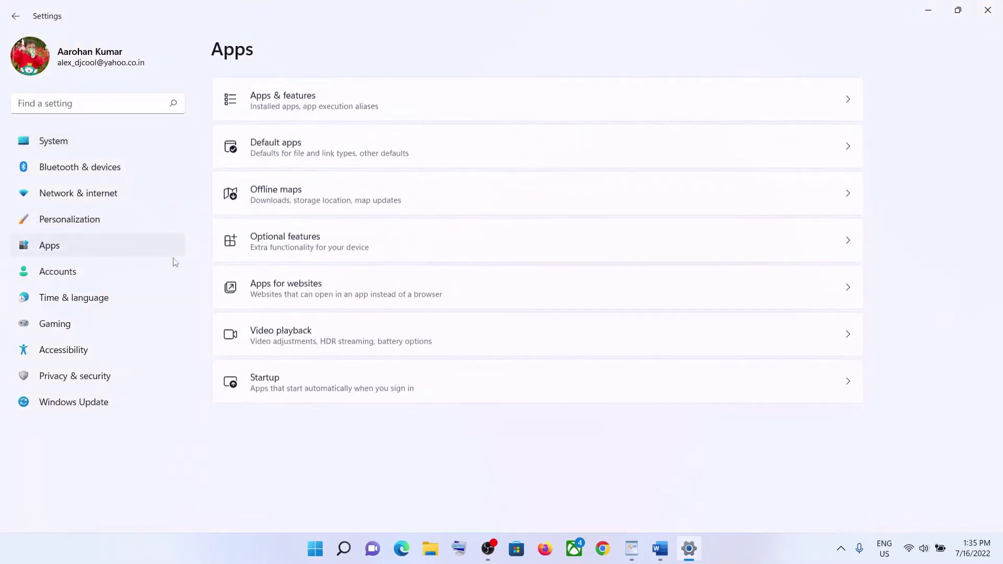
click(303, 157)
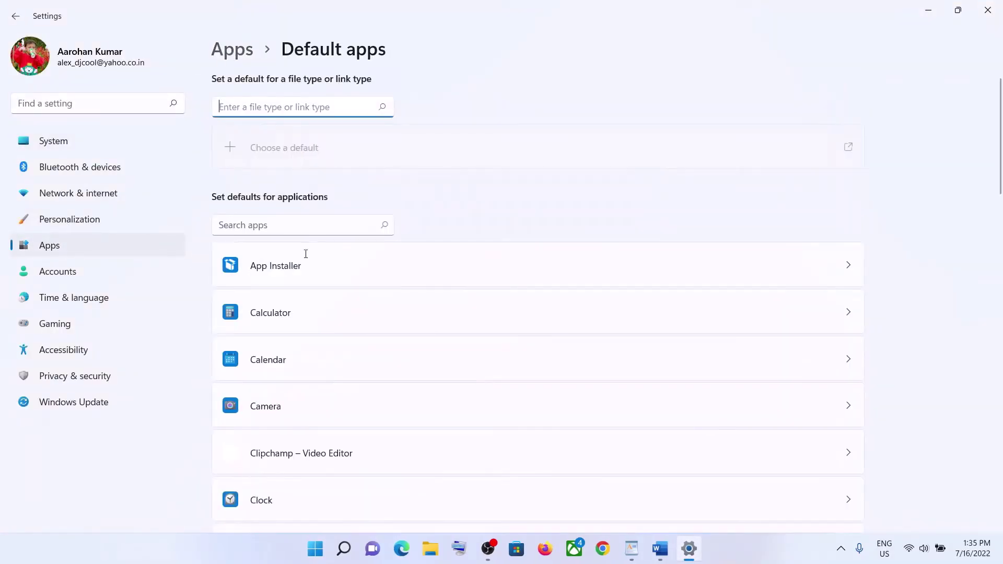
scroll(347, 356, down, 15)
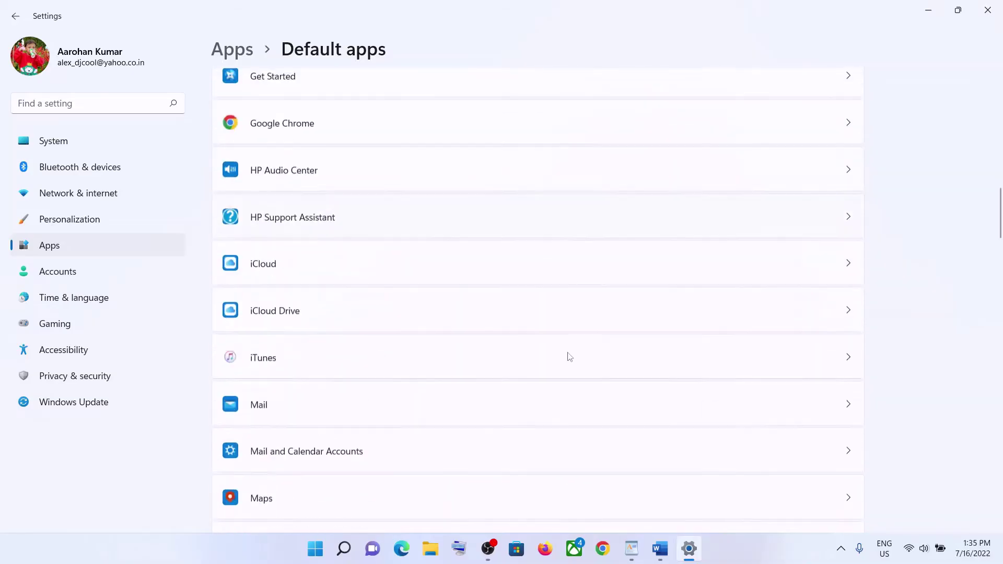
drag(999, 218, 999, 454)
click(313, 291)
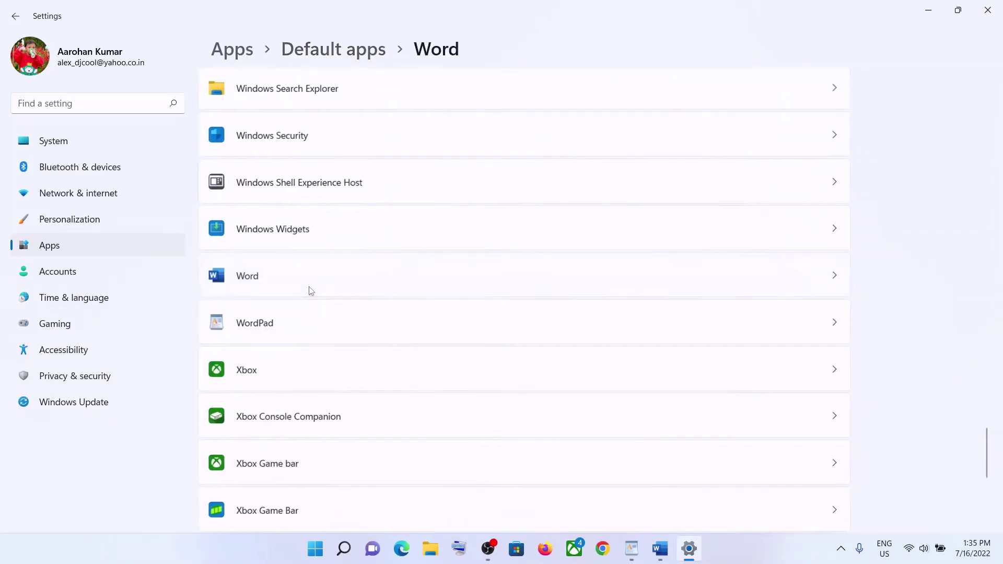
scroll(464, 277, down, 3)
scroll(383, 298, down, 2)
scroll(282, 376, down, 3)
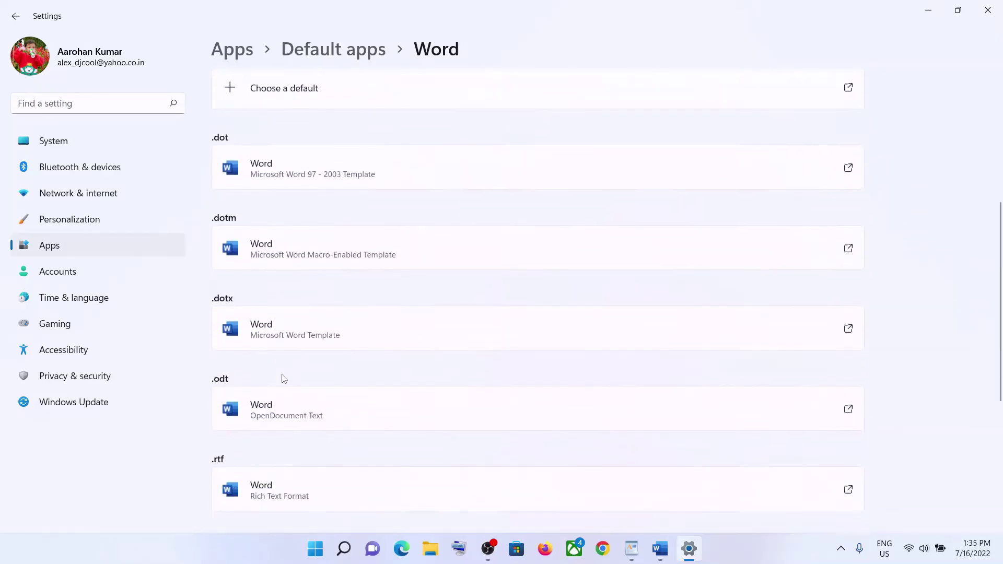
scroll(312, 367, up, 3)
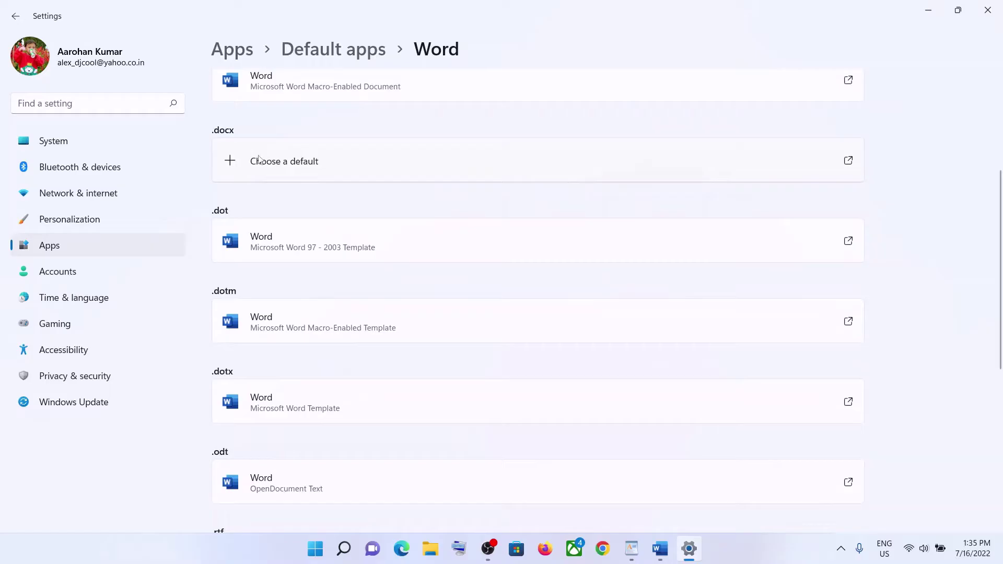
scroll(264, 201, up, 2)
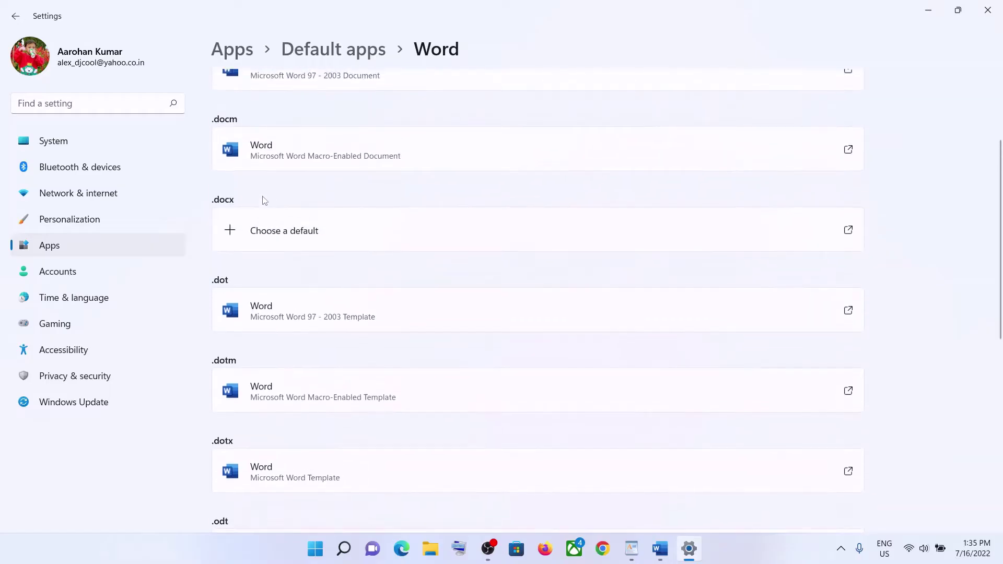
- Set Word as the default app for .docx files and close Settings
click(301, 234)
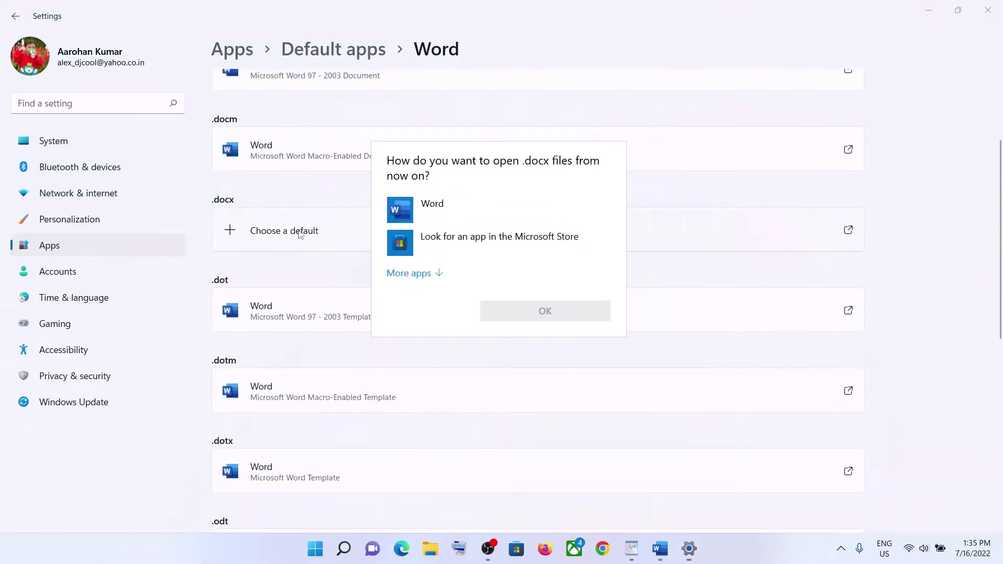
click(433, 218)
click(529, 316)
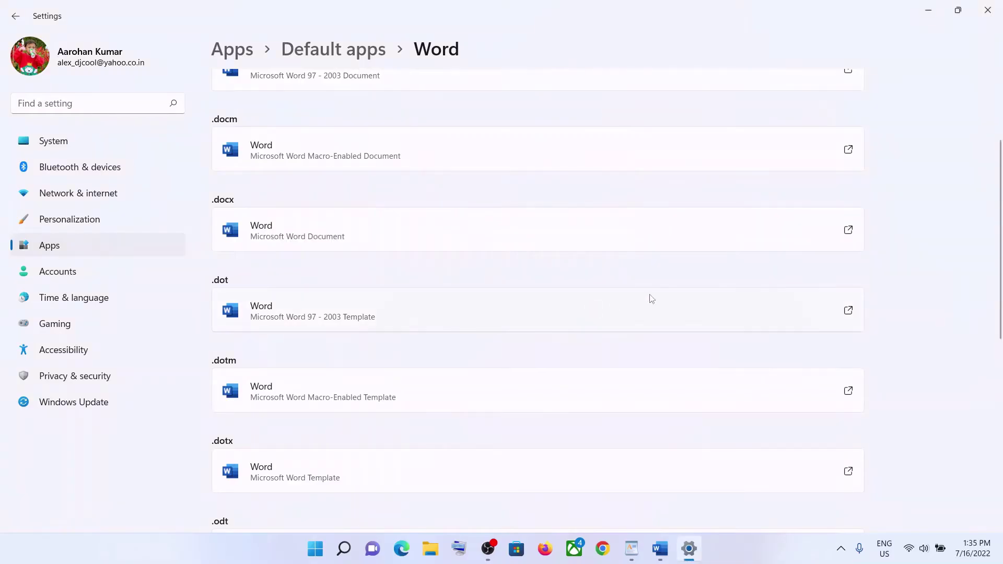
click(989, 10)
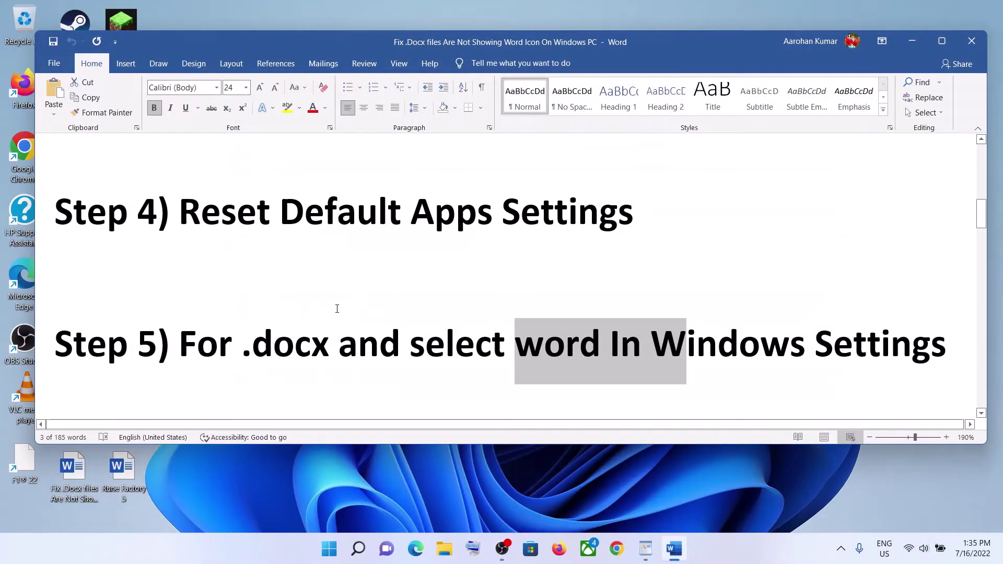
- Scroll the notes to Step 6, then find 'registry' in Windows search and launch Registry Editor
scroll(487, 324, down, 2)
scroll(487, 325, down, 2)
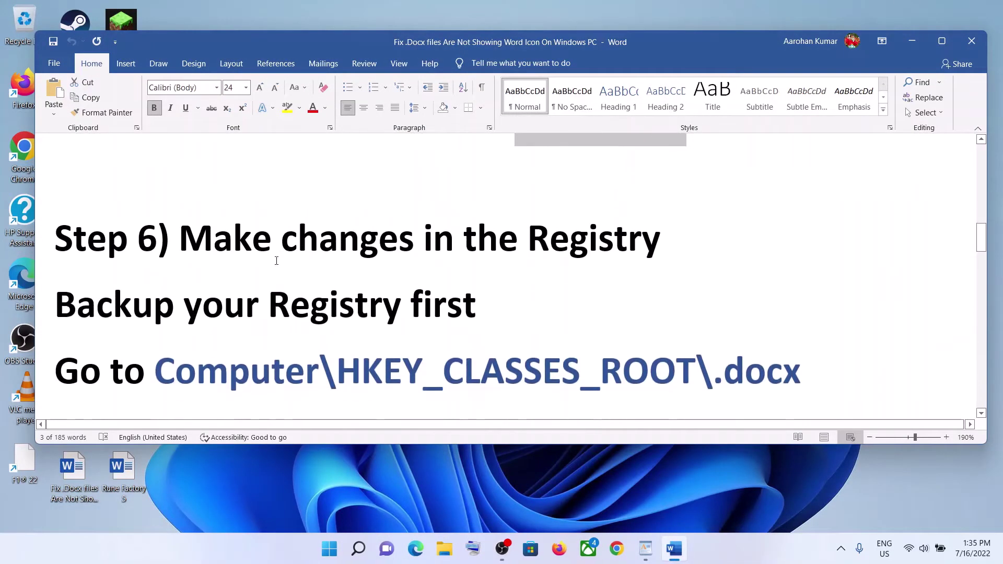
scroll(309, 296, down, 1)
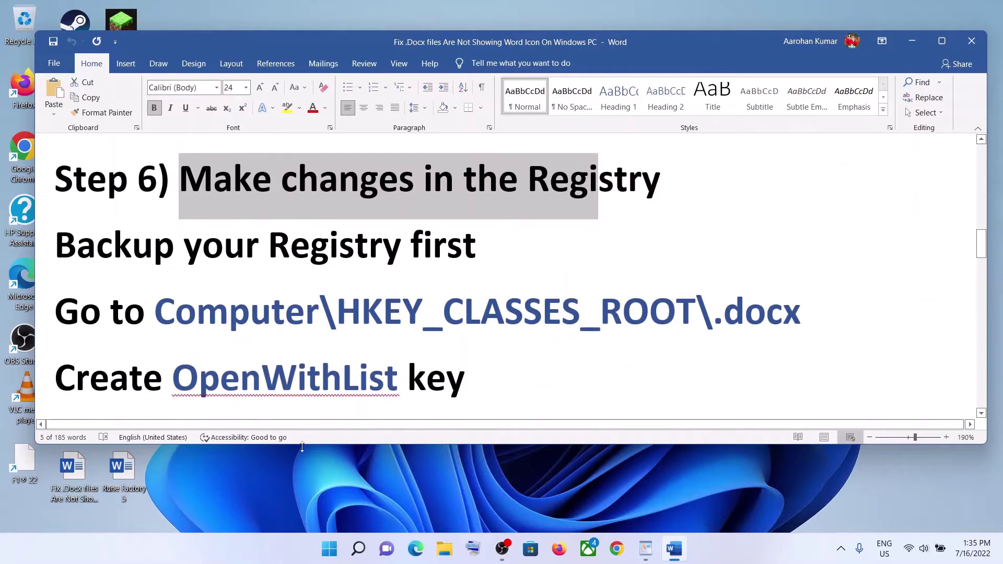
click(328, 548)
text(re)
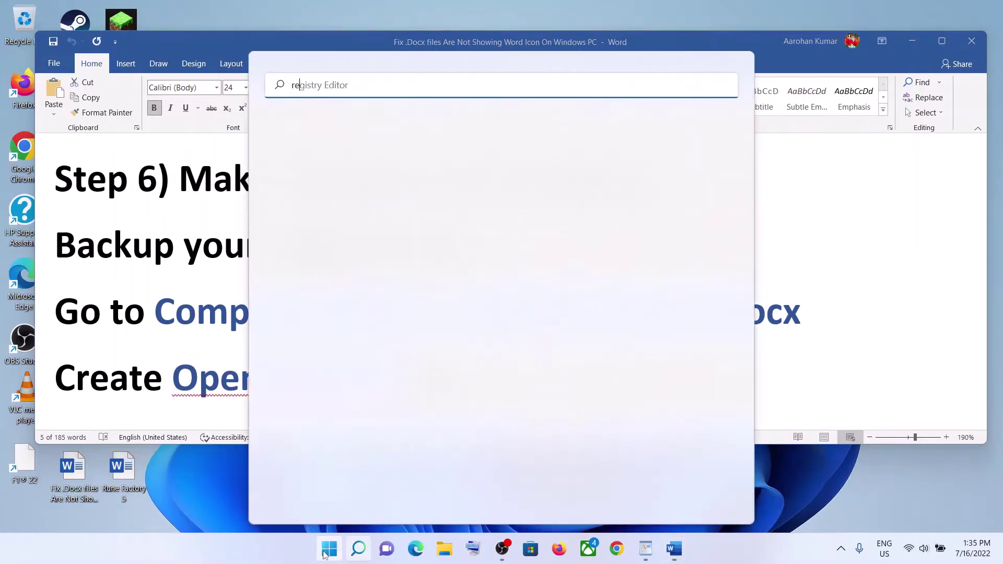
text(gistry)
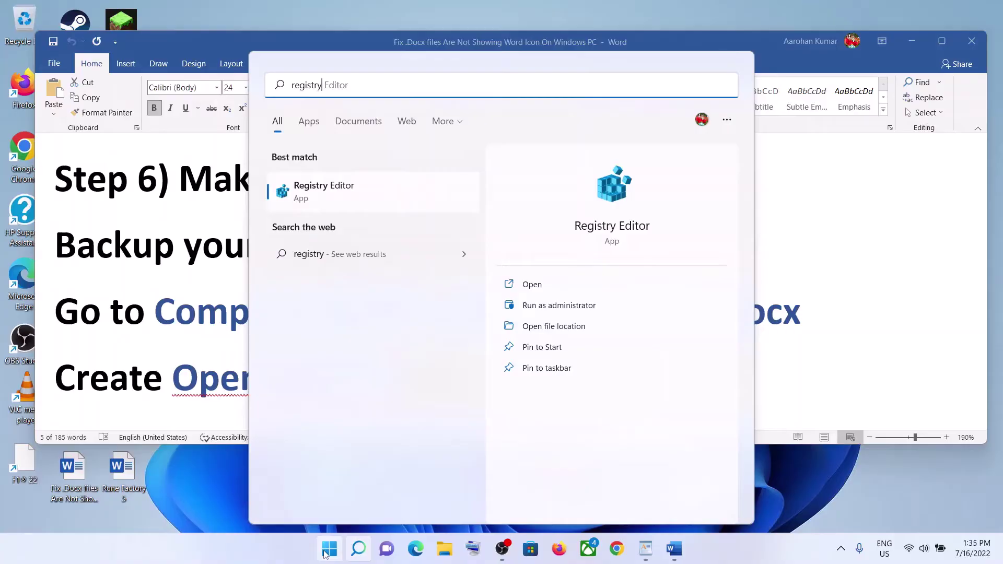
click(339, 196)
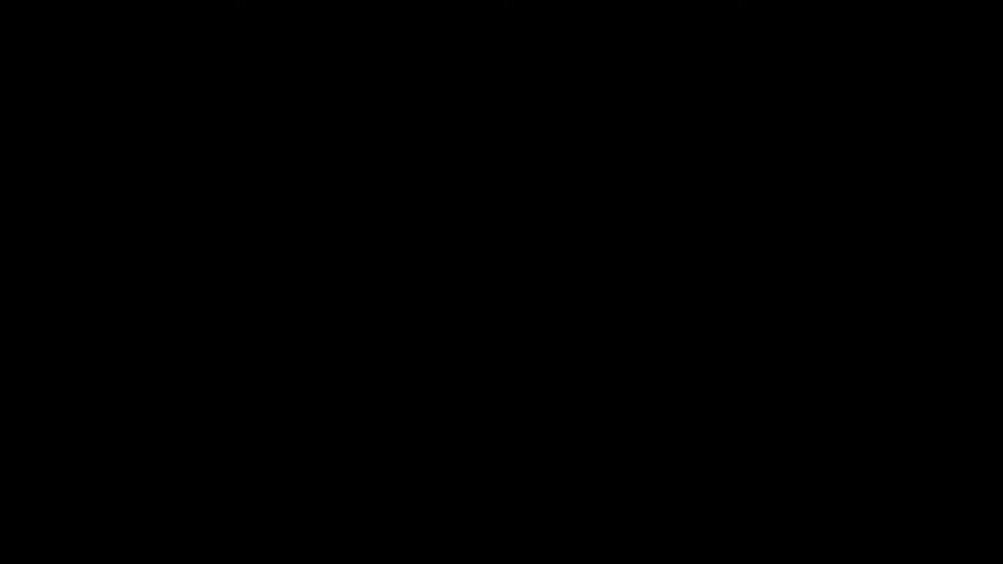
- Collapse the registry tree back to Computer, showing only the five top-level hives
scroll(70, 306, up, 15)
scroll(70, 305, up, 15)
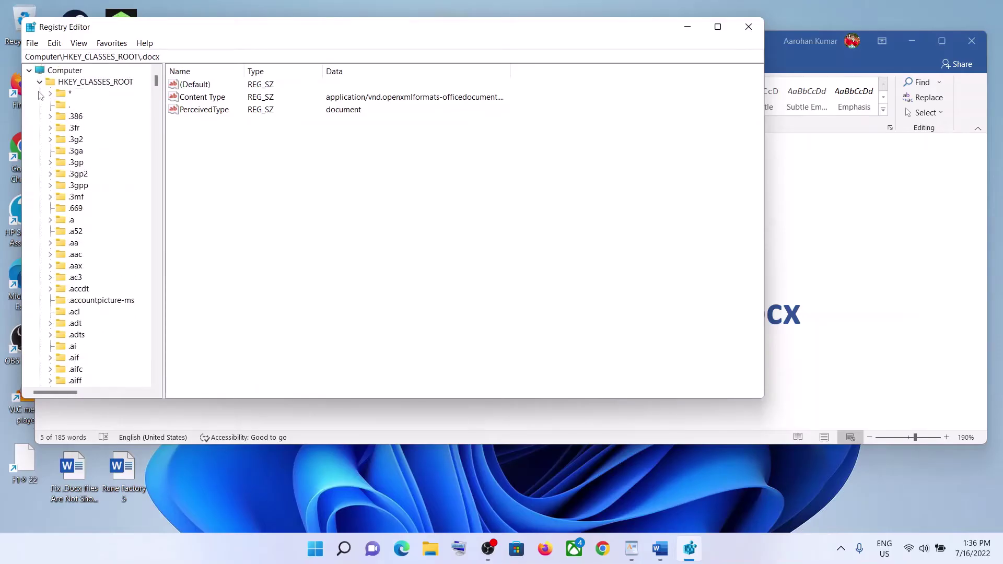
click(39, 81)
click(29, 70)
click(28, 70)
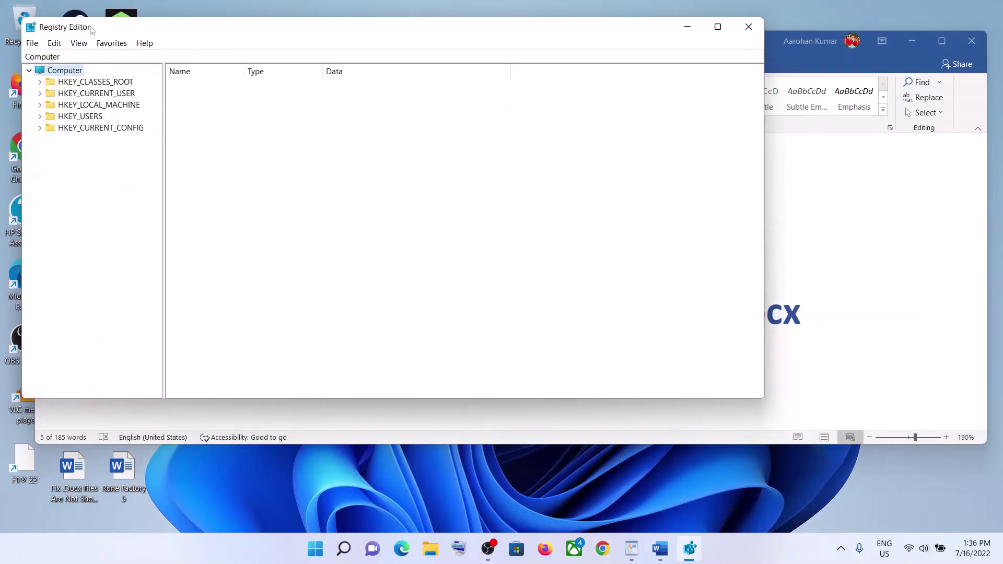
- Export the whole registry to the Desktop as 'Backup', range All, file type All Files
click(33, 42)
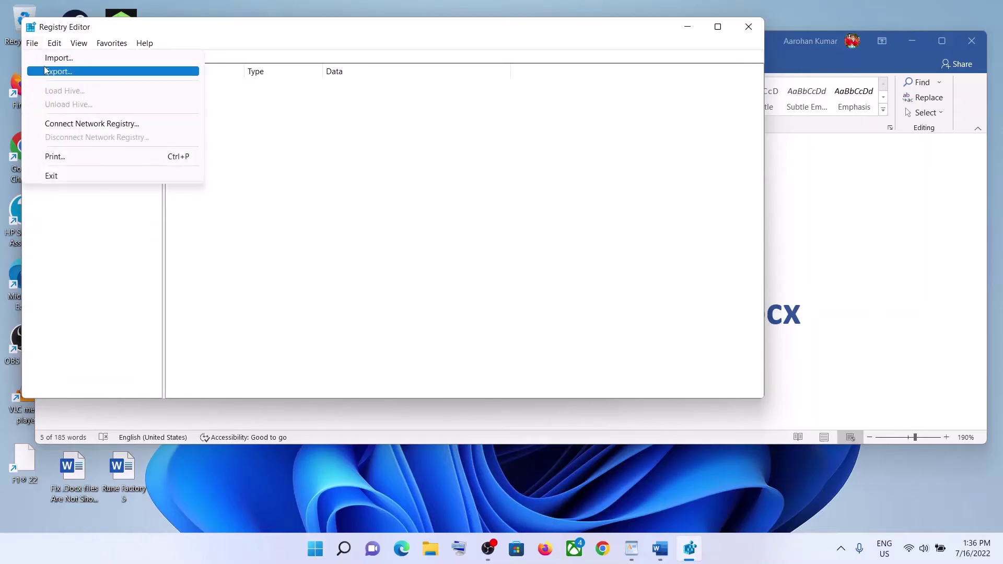
click(66, 71)
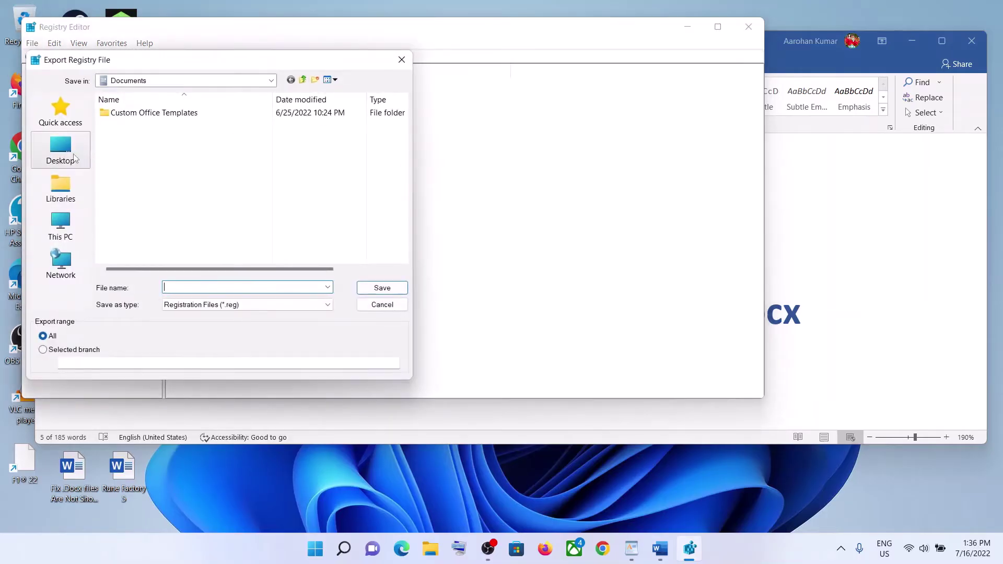
click(72, 156)
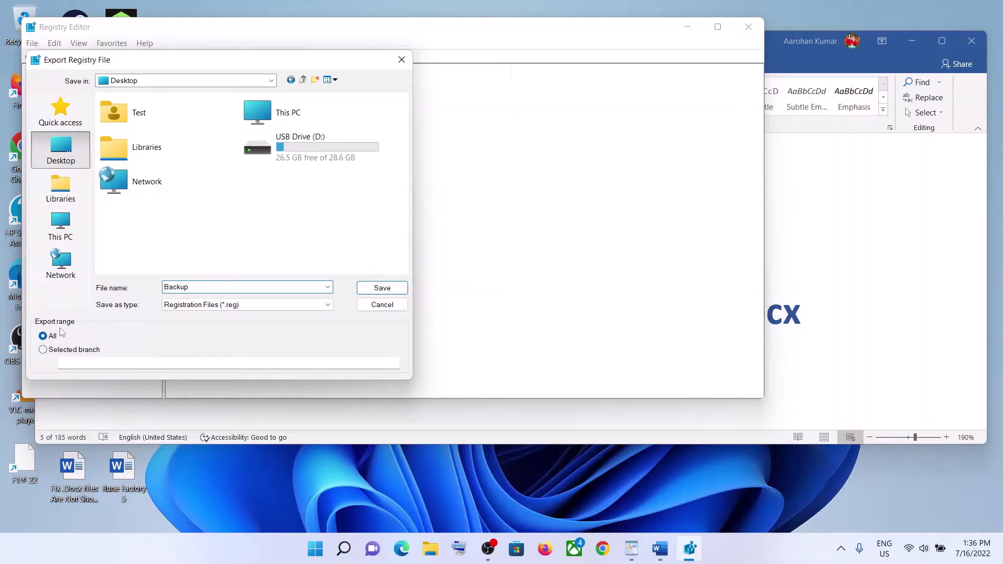
click(43, 336)
click(196, 306)
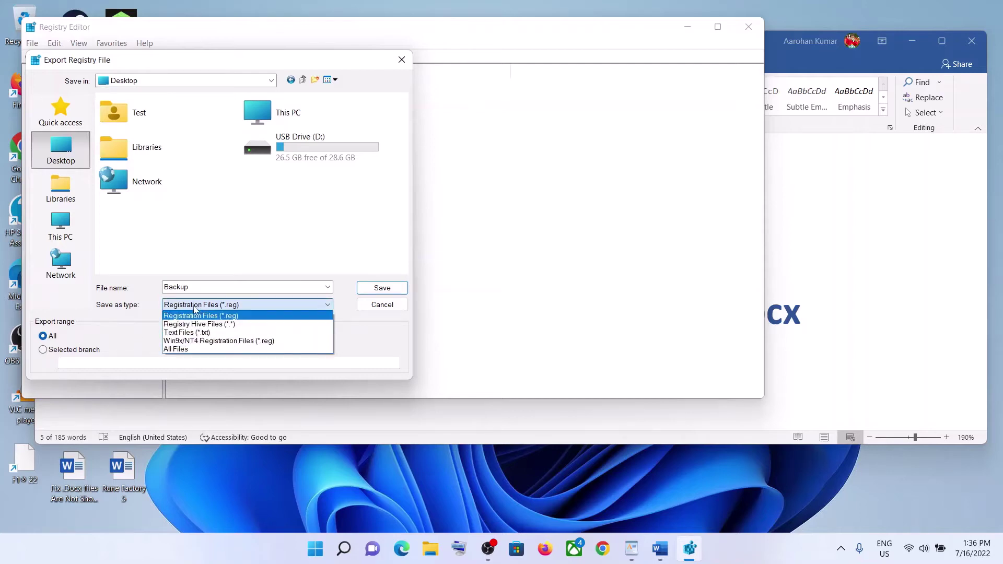
click(179, 350)
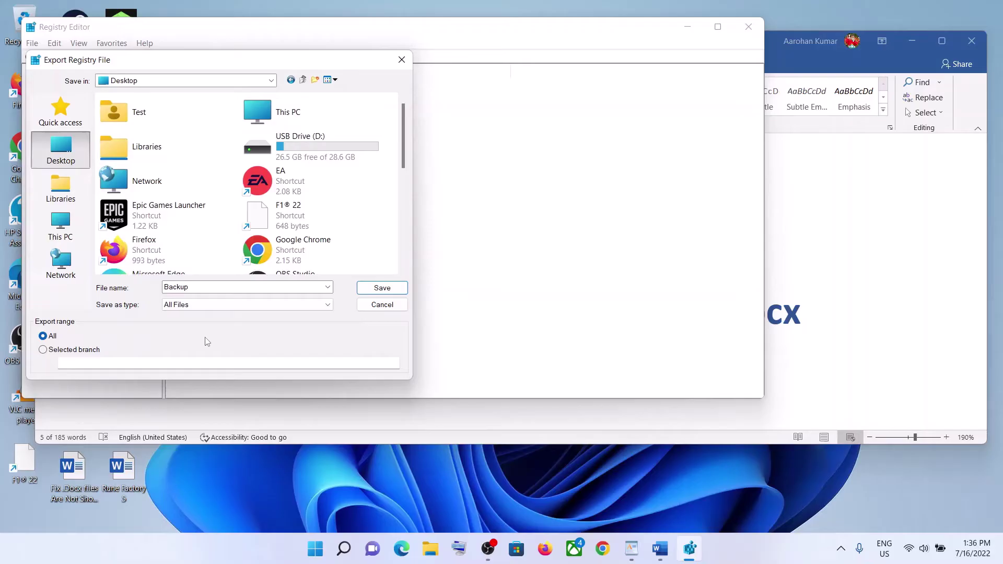
click(387, 289)
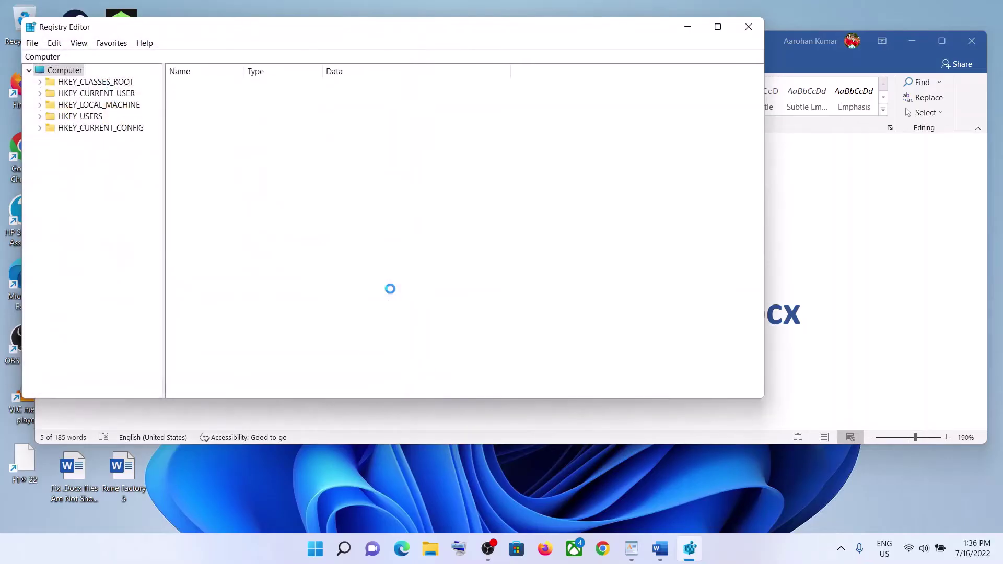
click(721, 541)
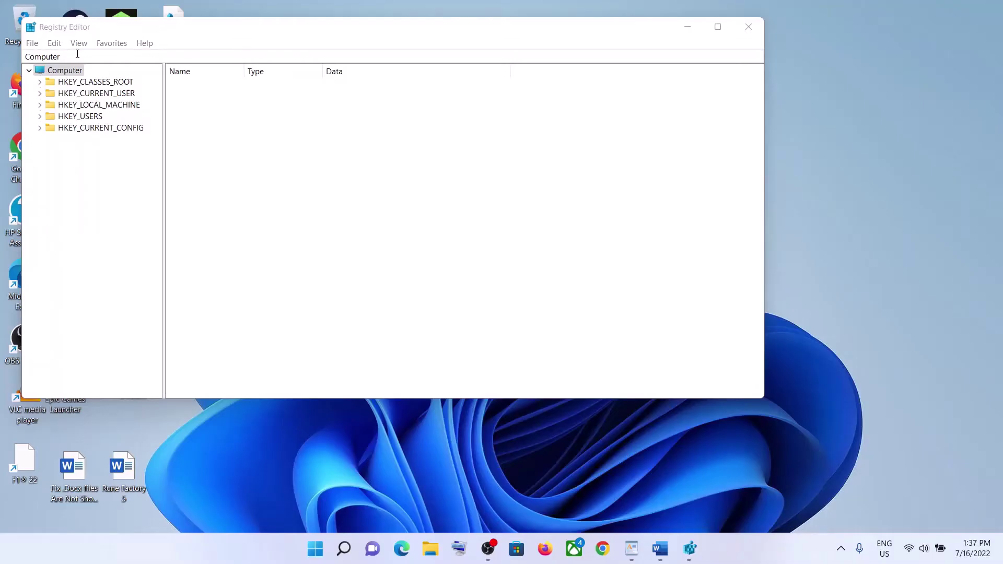
- Import the Desktop 'Backup' registry file and move the Registry Editor window toward the screen centre
click(33, 43)
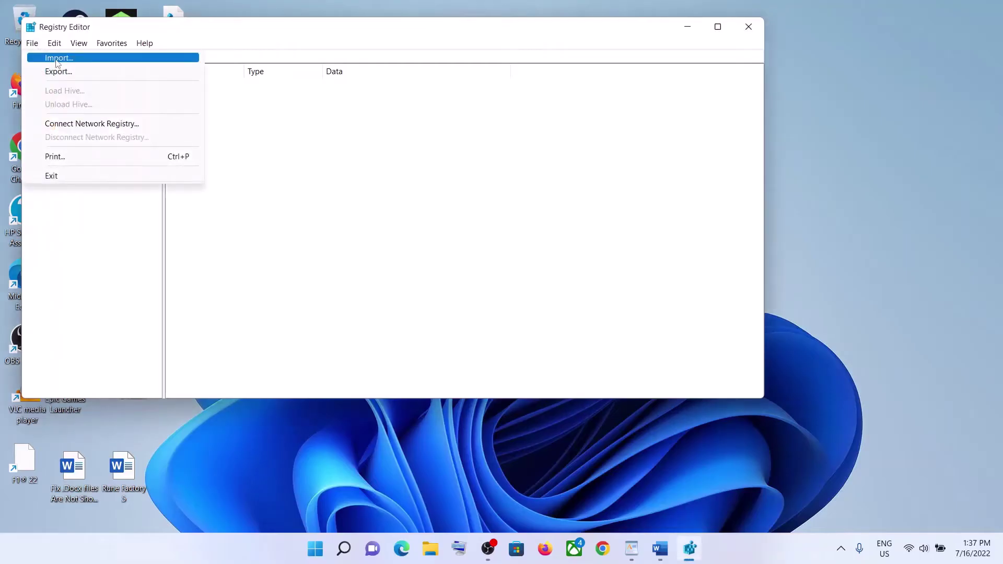
click(57, 58)
click(187, 198)
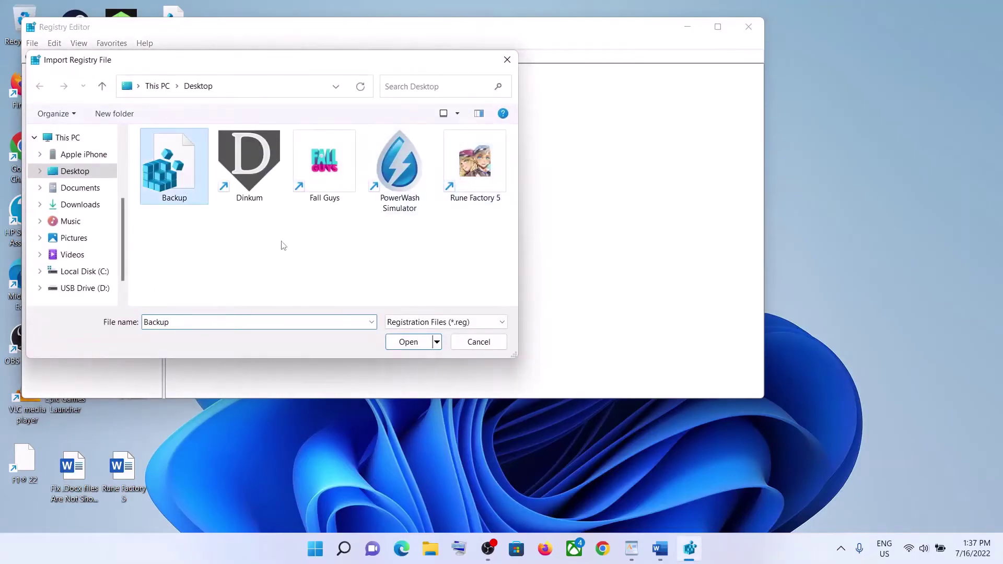
click(408, 342)
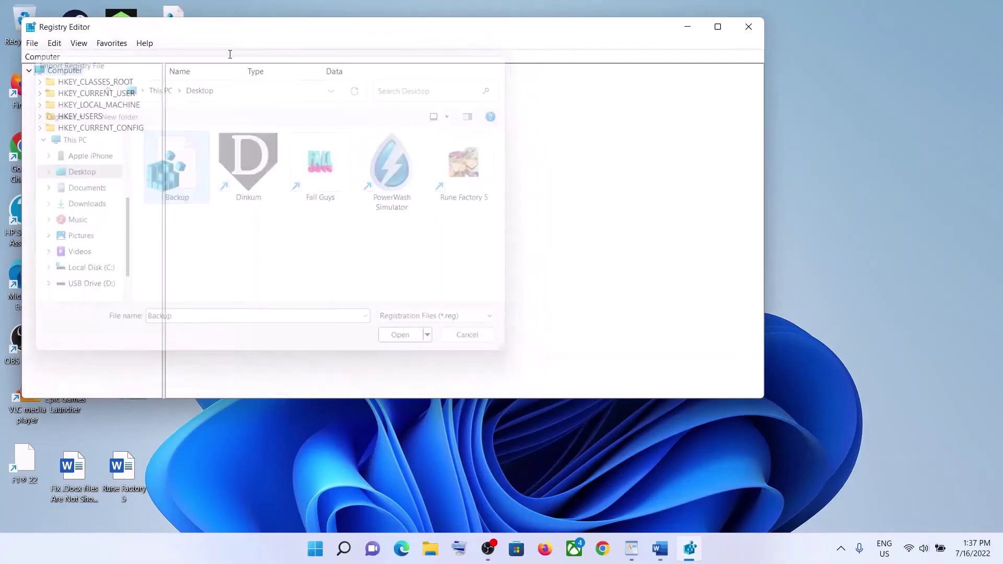
drag(133, 34, 314, 101)
- Select HKEY_CLASSES_ROOT\.docx and expand it to show OpenWithList, PersistentHandler and ShellEx
click(220, 150)
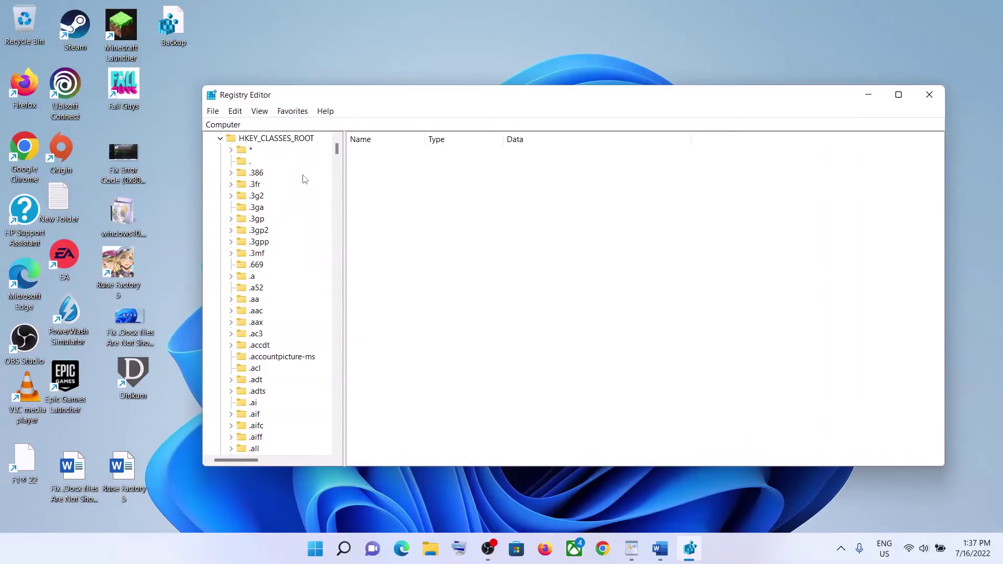
scroll(291, 257, down, 20)
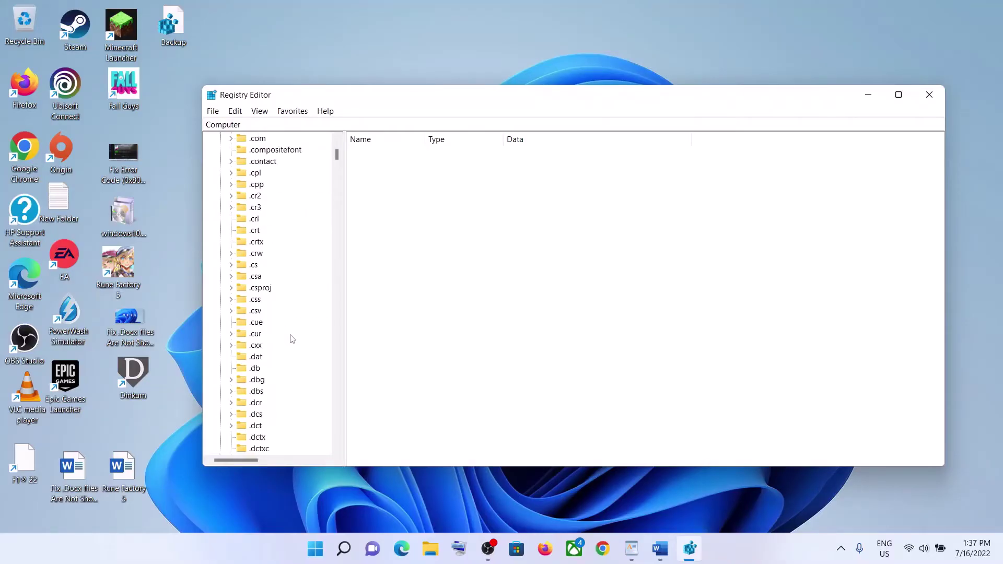
scroll(292, 339, down, 3)
scroll(291, 339, down, 2)
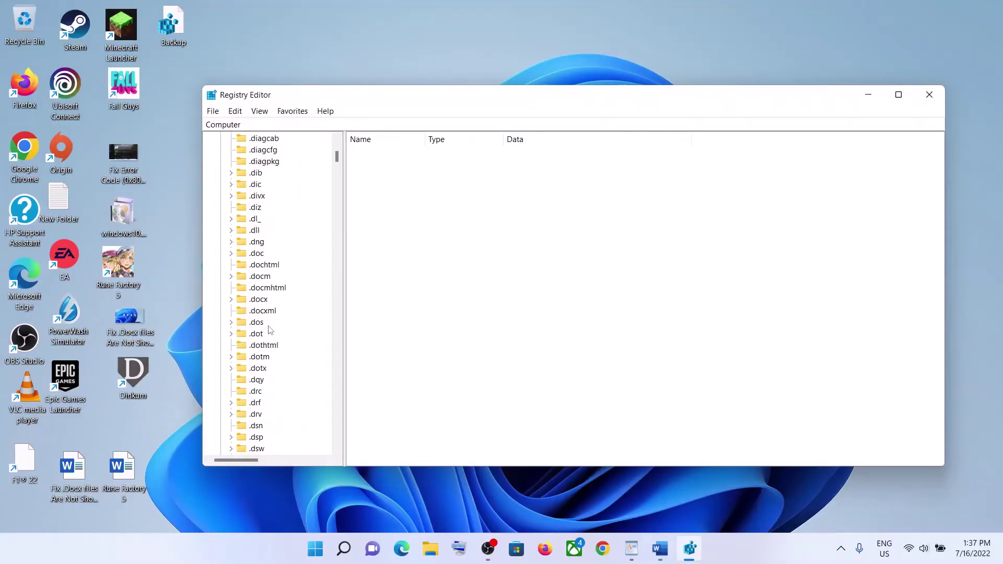
click(259, 300)
click(231, 300)
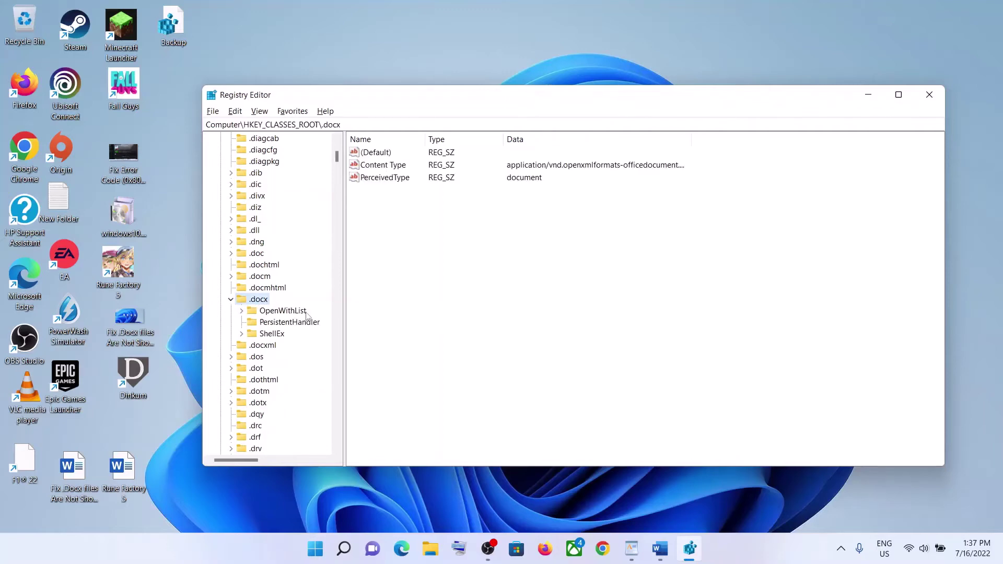